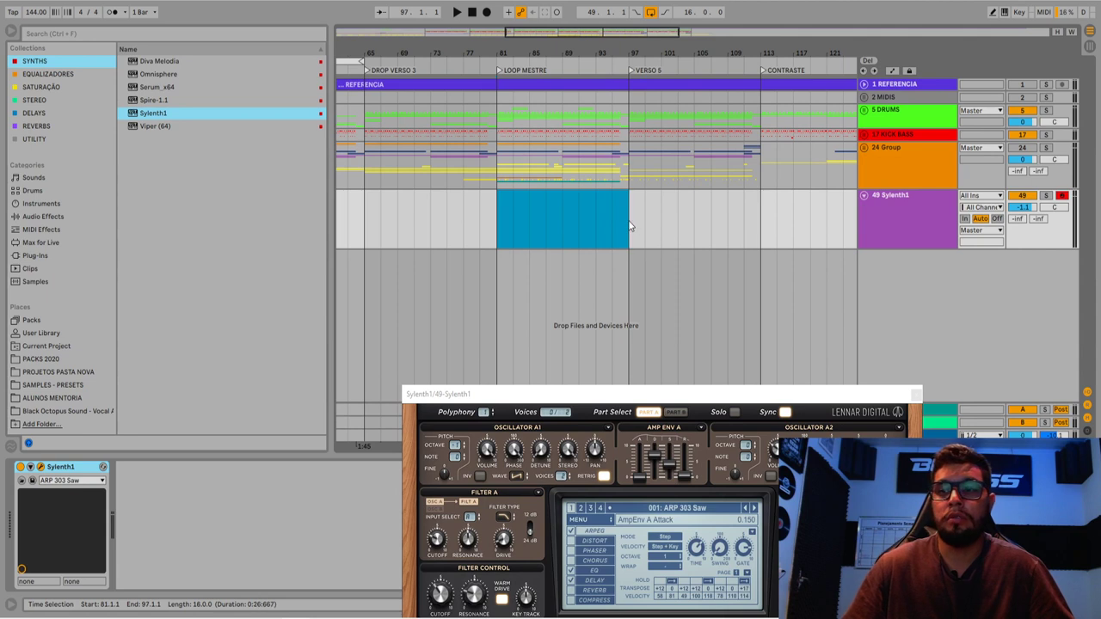
- Play back the arrangement from the start of the LOOP MESTRE section at bar 81
key("space")
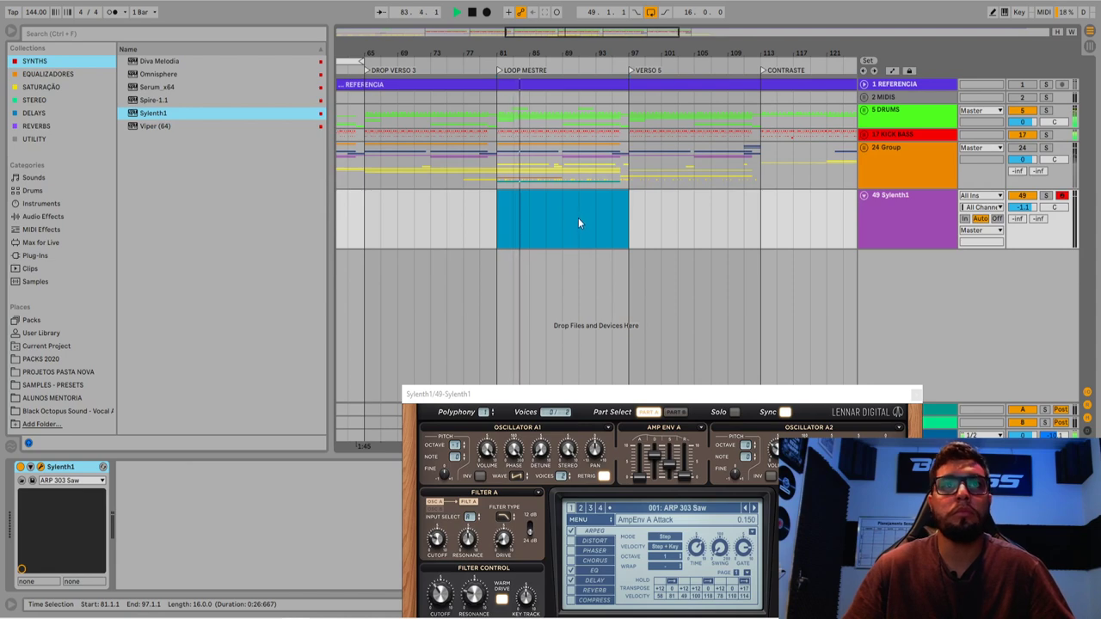
key("space")
- Move the Sylenth1 window into full view, reset it to the Init preset and close the window
left_click_drag(618, 401, 575, 261)
left_click(910, 215)
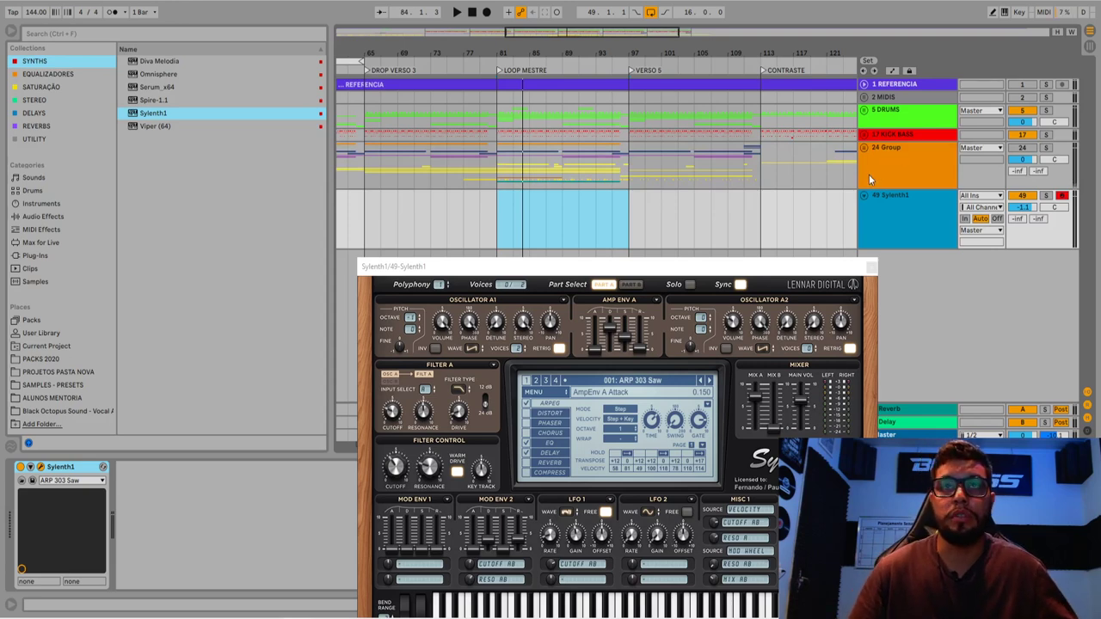
left_click_drag(786, 274, 745, 190)
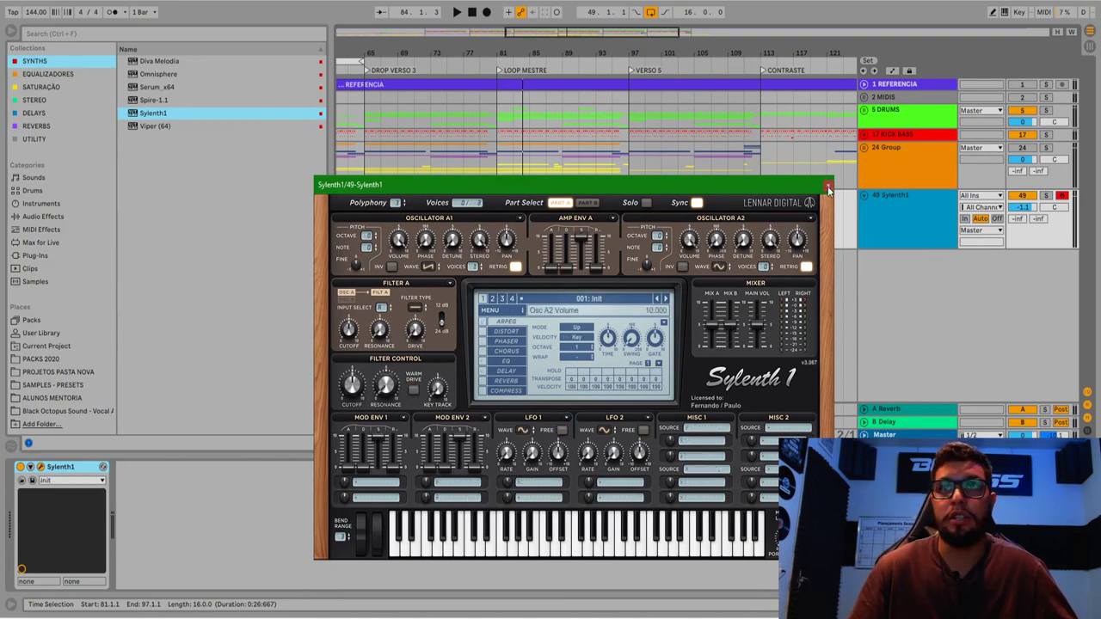
left_click(827, 187)
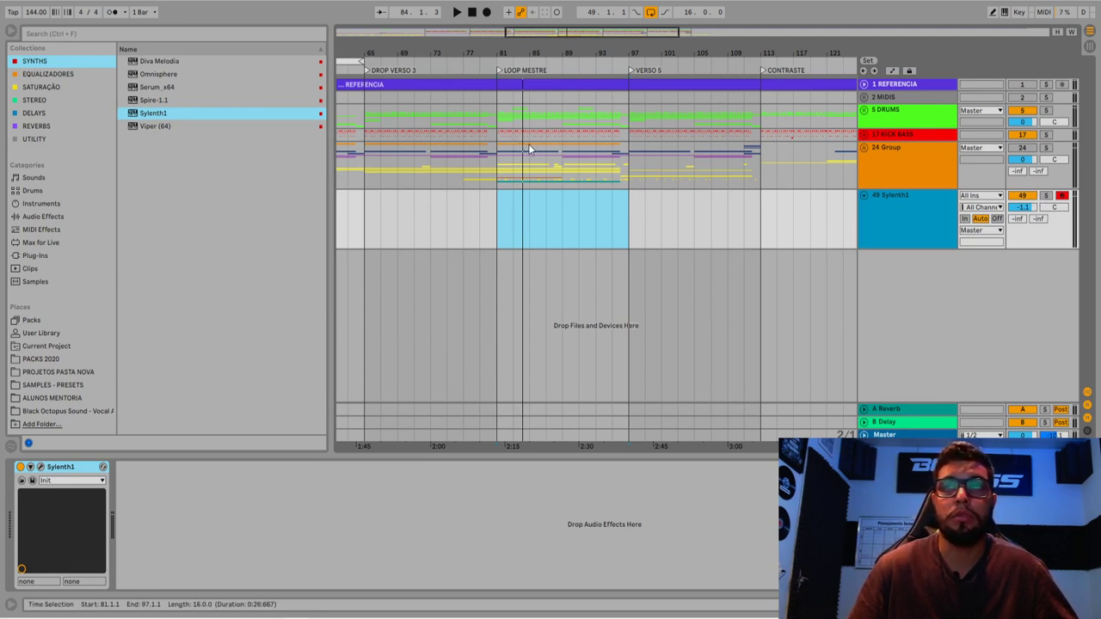
- Audition the lead-in to LOOP MESTRE and insert an empty two-bar MIDI clip from bar 79 to 81 on the Sylenth1 track, with an enlarged note editor
left_click(484, 66)
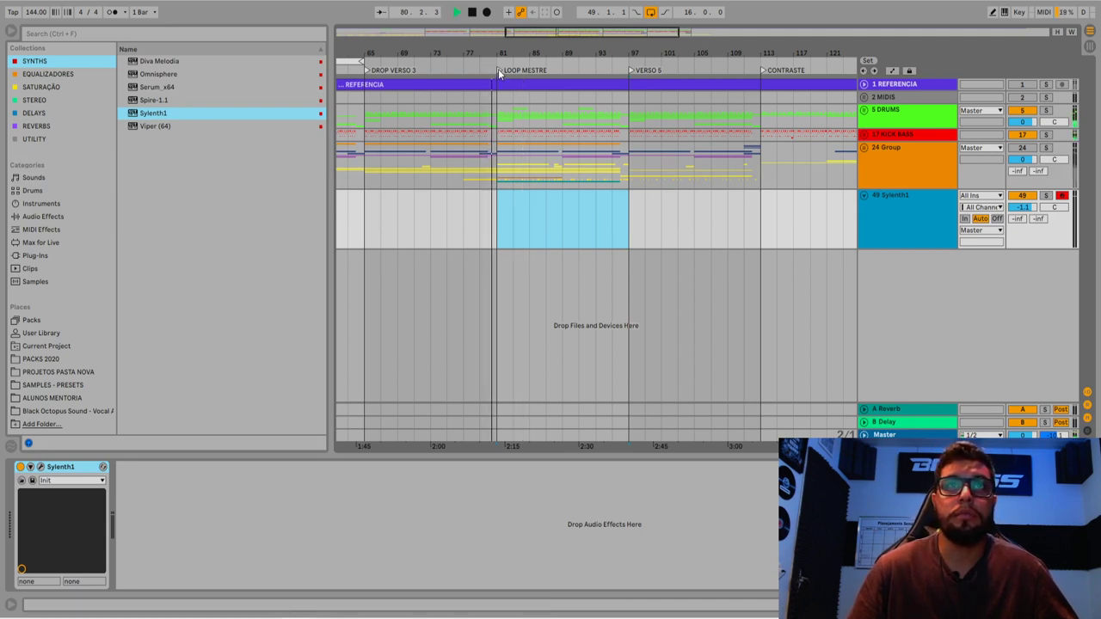
key("space")
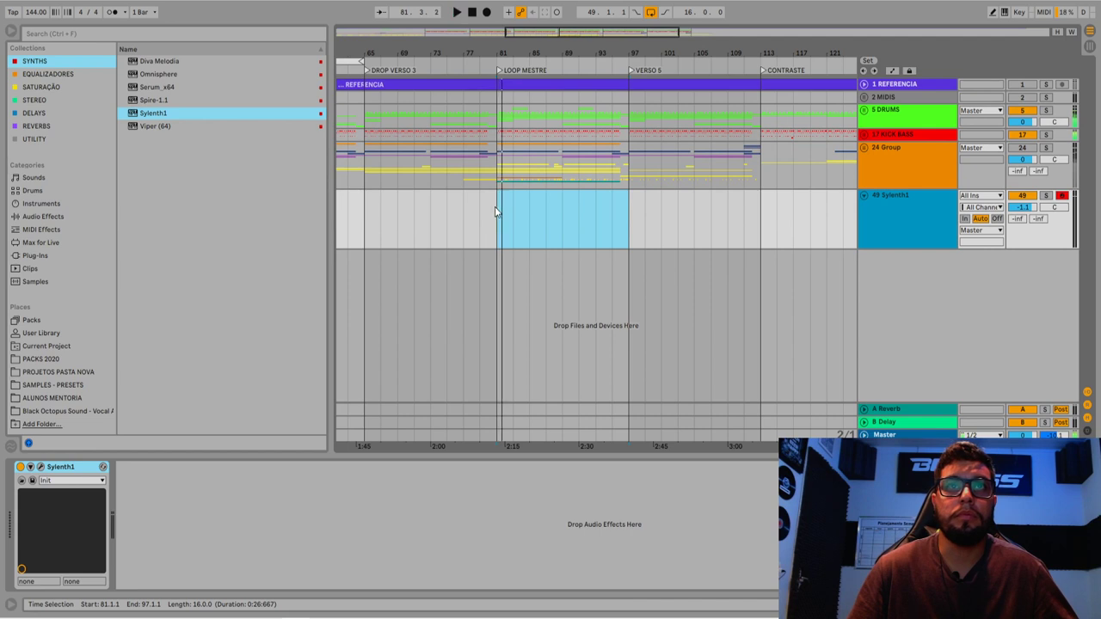
left_click_drag(497, 209, 482, 213)
key("ctrl+shift+m")
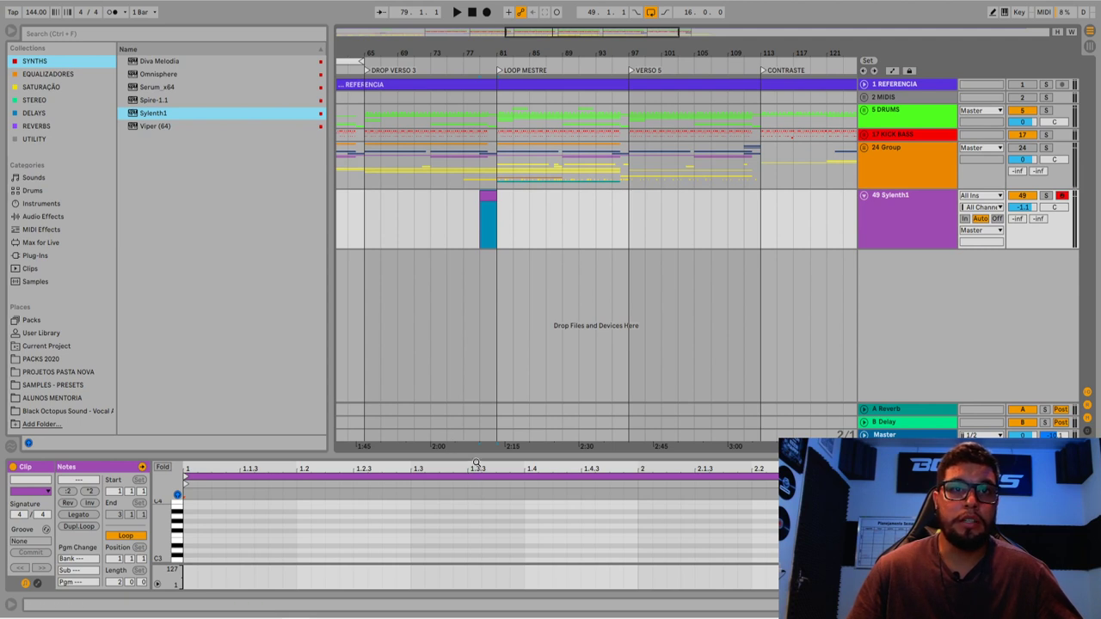
left_click_drag(478, 454, 477, 395)
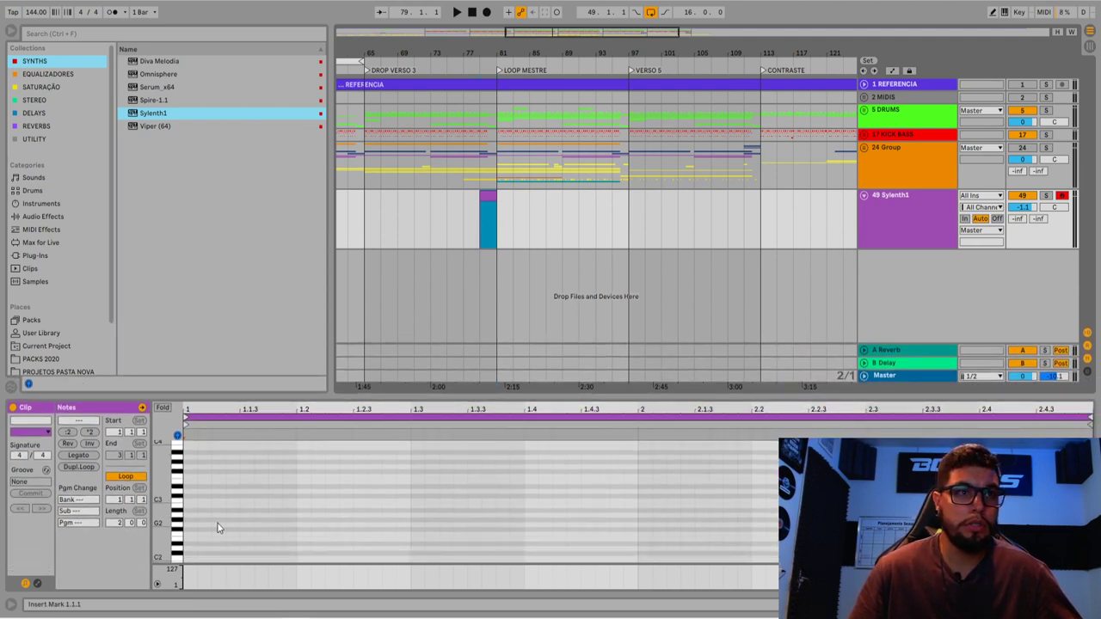
- Draw one C3 note spanning the full two bars of the new MIDI clip
right_click(323, 518)
left_click(410, 466)
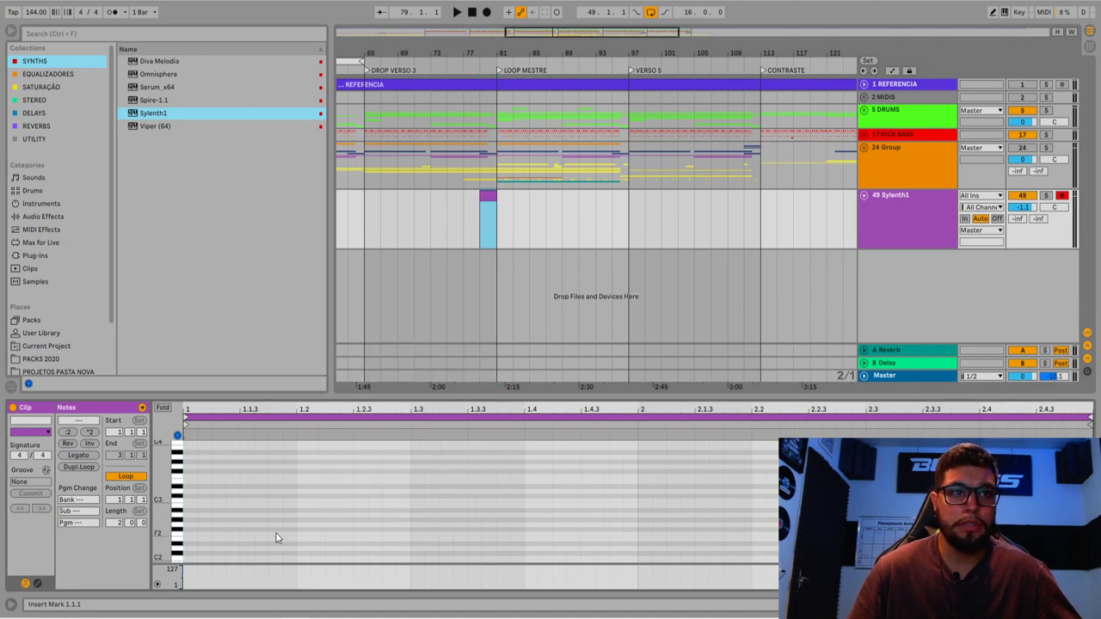
left_click_drag(206, 502, 1089, 501)
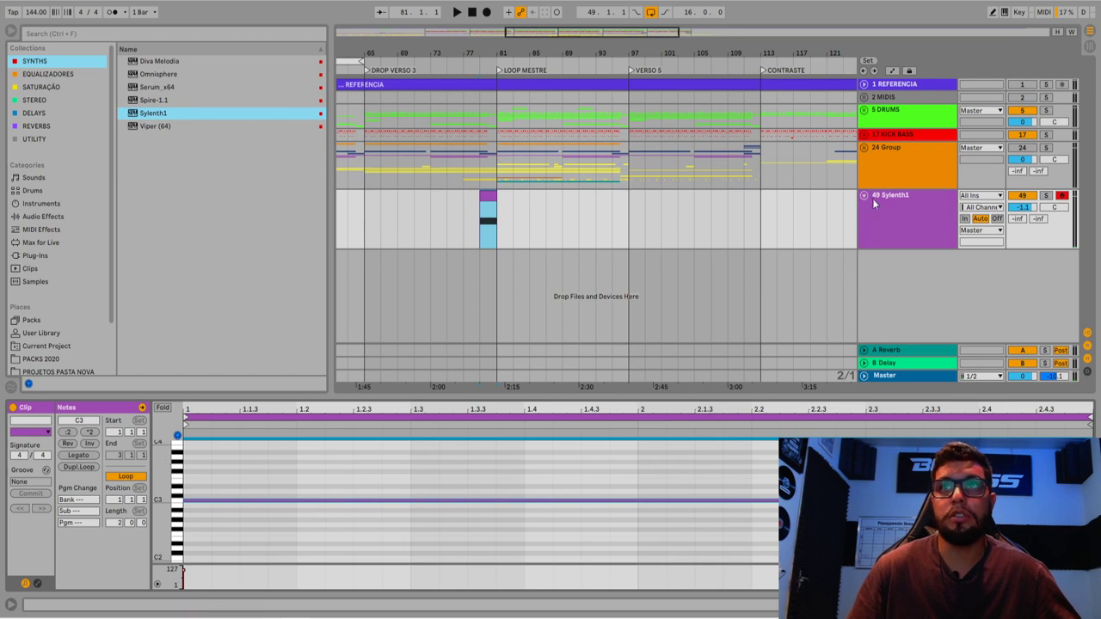
- Unfold the KICK BASS group to show its individual tracks
left_click(864, 136)
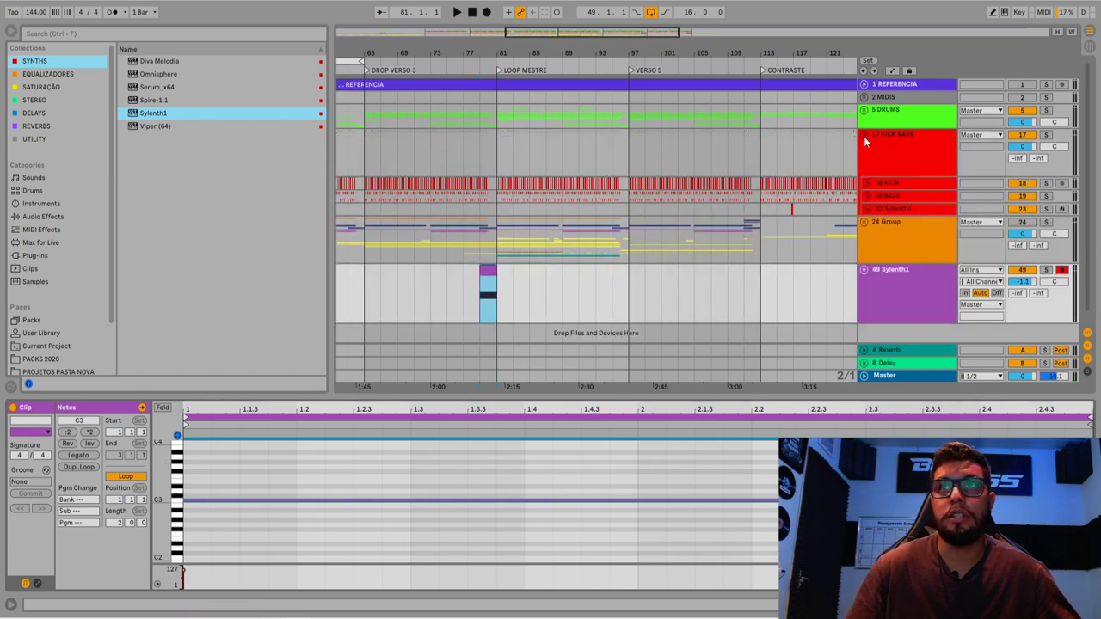
left_click(865, 196)
left_click(867, 197)
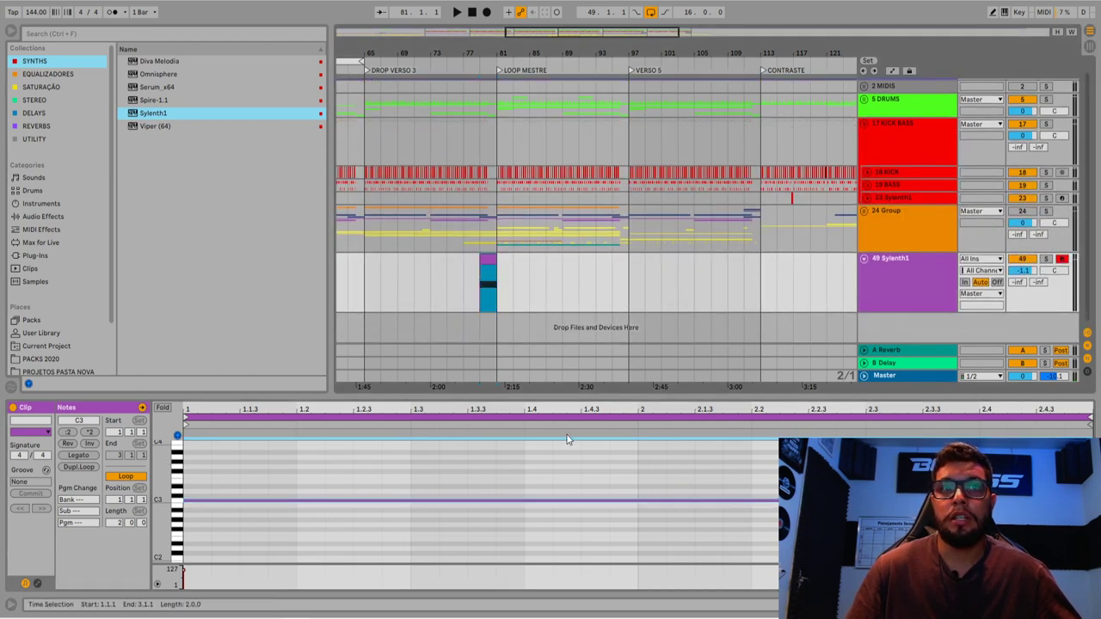
- Transpose the clip's long note down to F#2
key("Down")
key("Down")
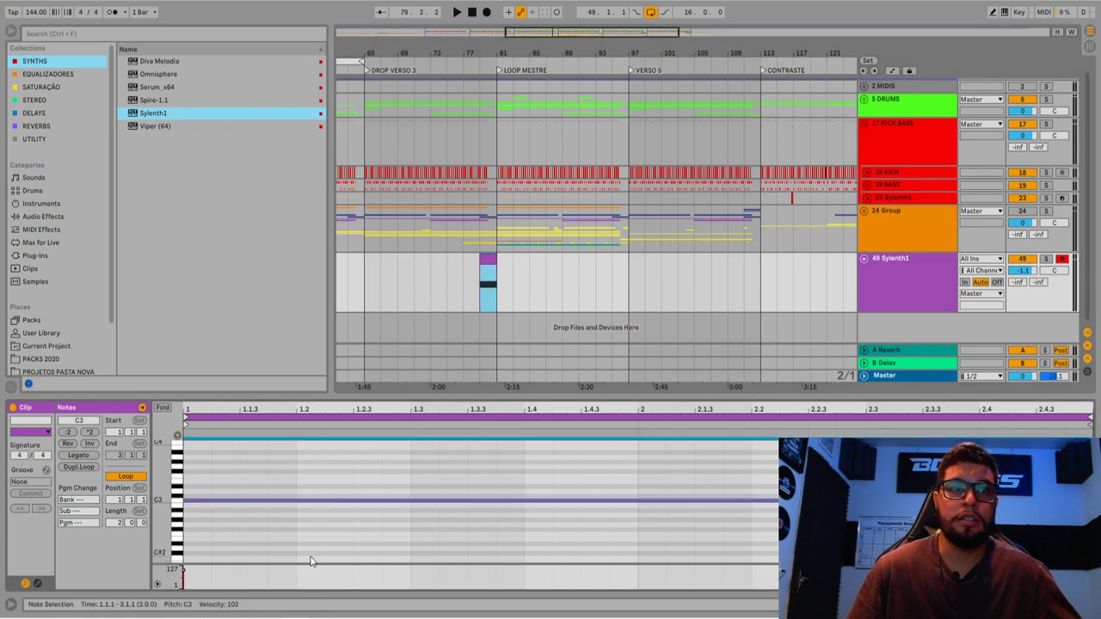
key("Down")
key("Down")
key("Down")
key("Down")
key("Down")
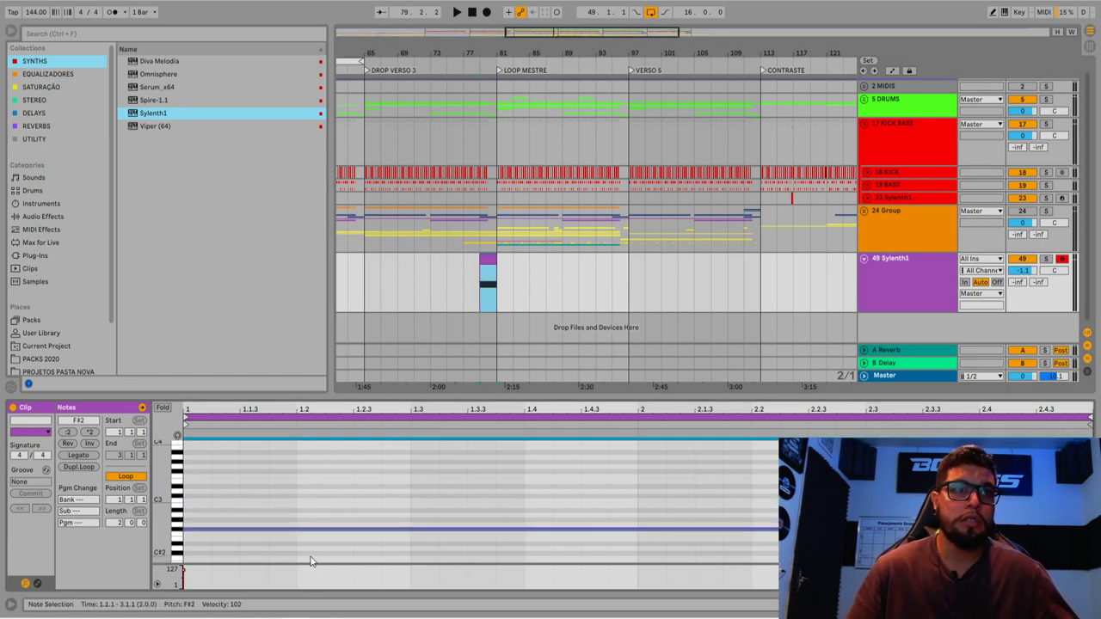
- Open the synth interface of the 49 Sylenth1 track, play the clip and solo the track
left_click(908, 266)
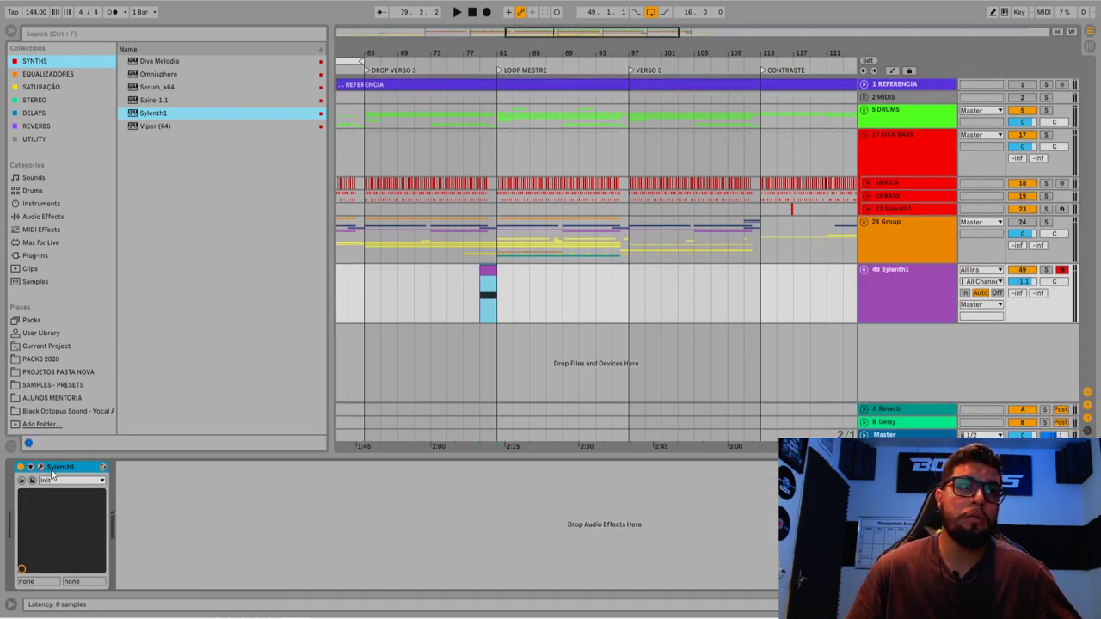
left_click(40, 467)
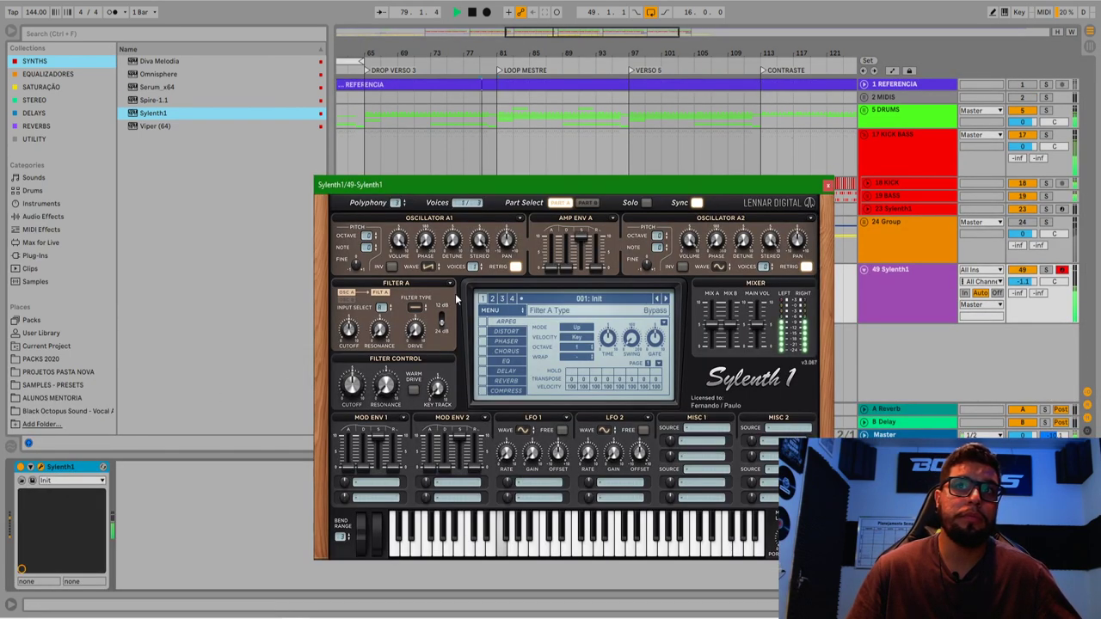
left_click(1045, 270)
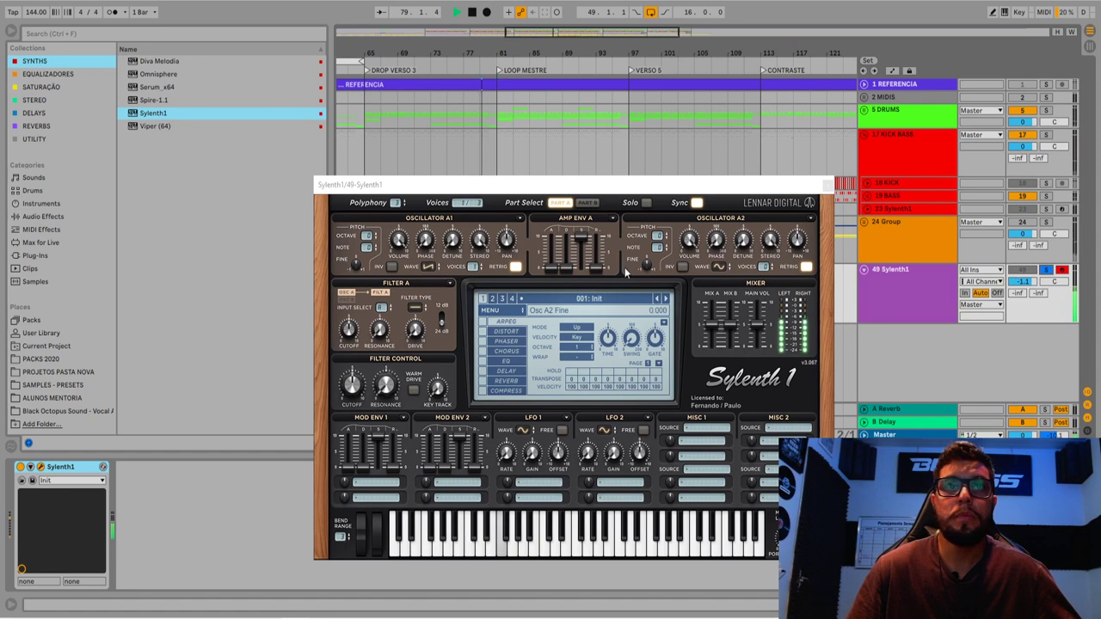
- Set Oscillator A1 to 4 voices and octave -2 with retrigger off
left_click(475, 265)
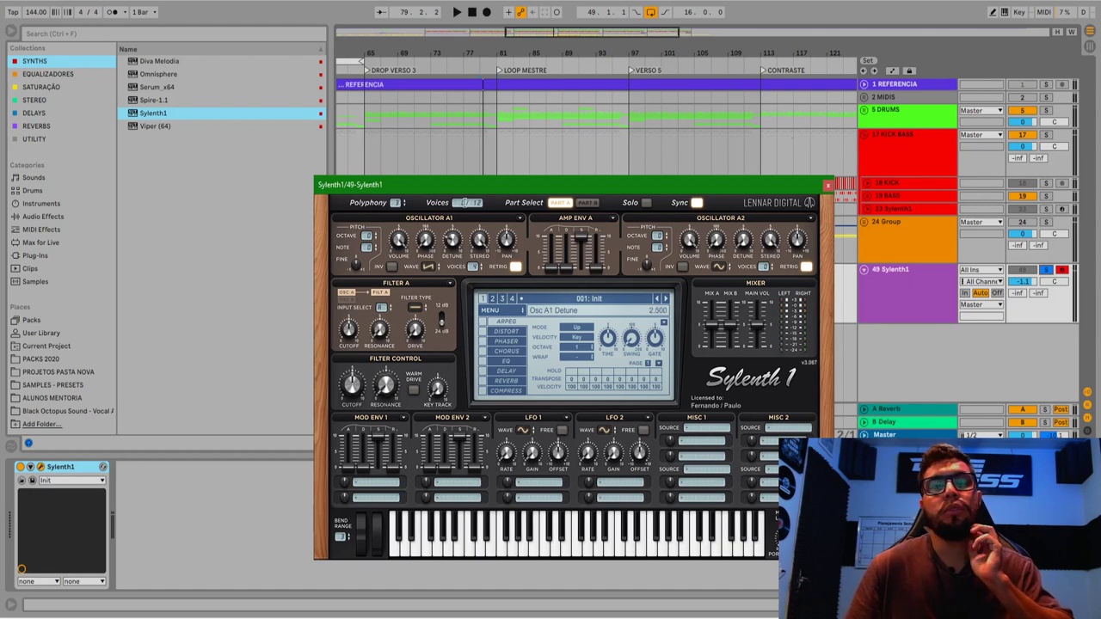
left_click_drag(465, 203, 467, 204)
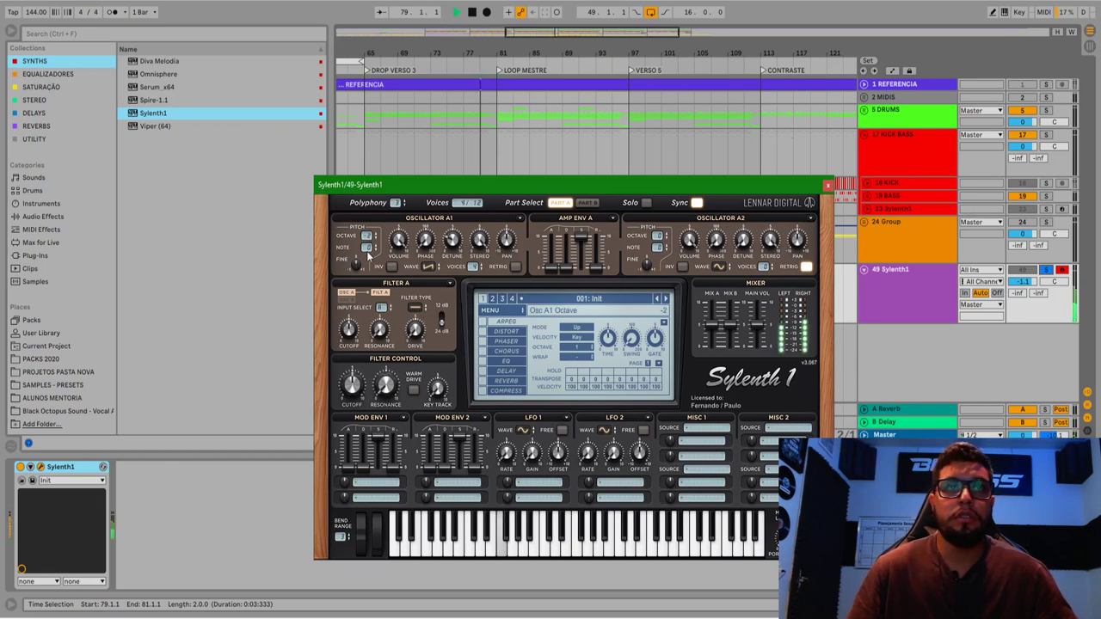
left_click_drag(445, 183, 405, 148)
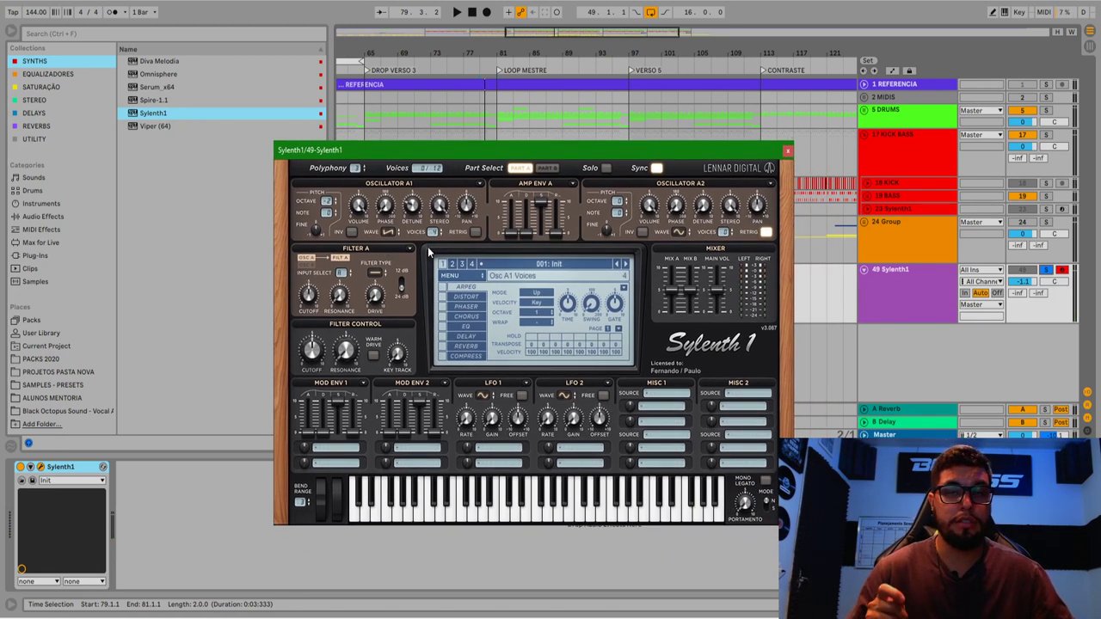
- Enable Sylenth1's OverDrive distortion with dry/wet at 29% and audition the sound
left_click(441, 298)
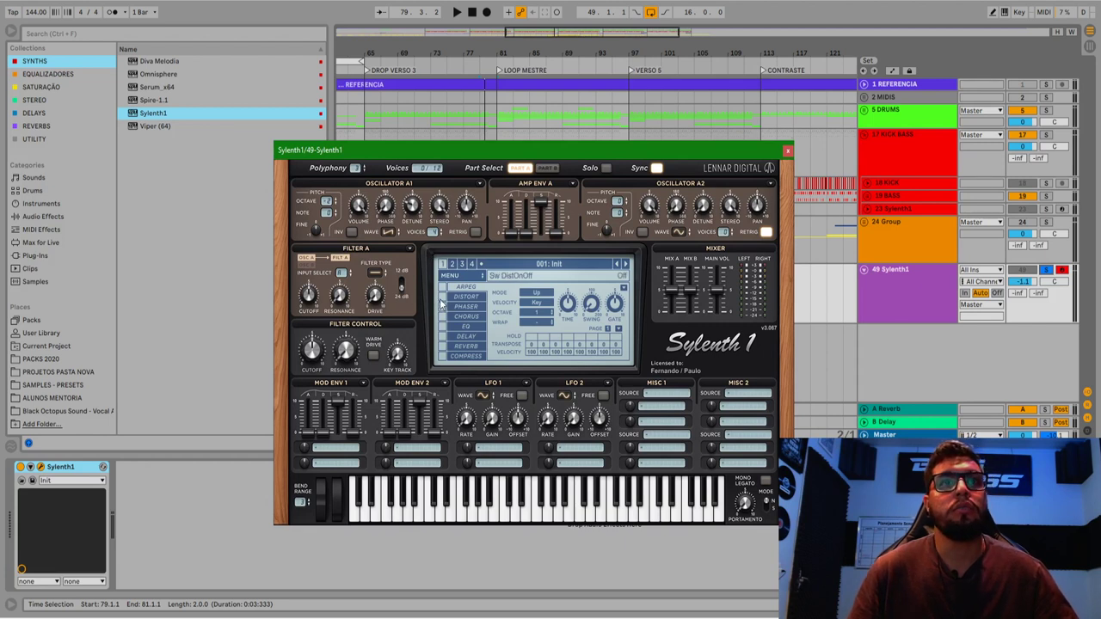
left_click(469, 297)
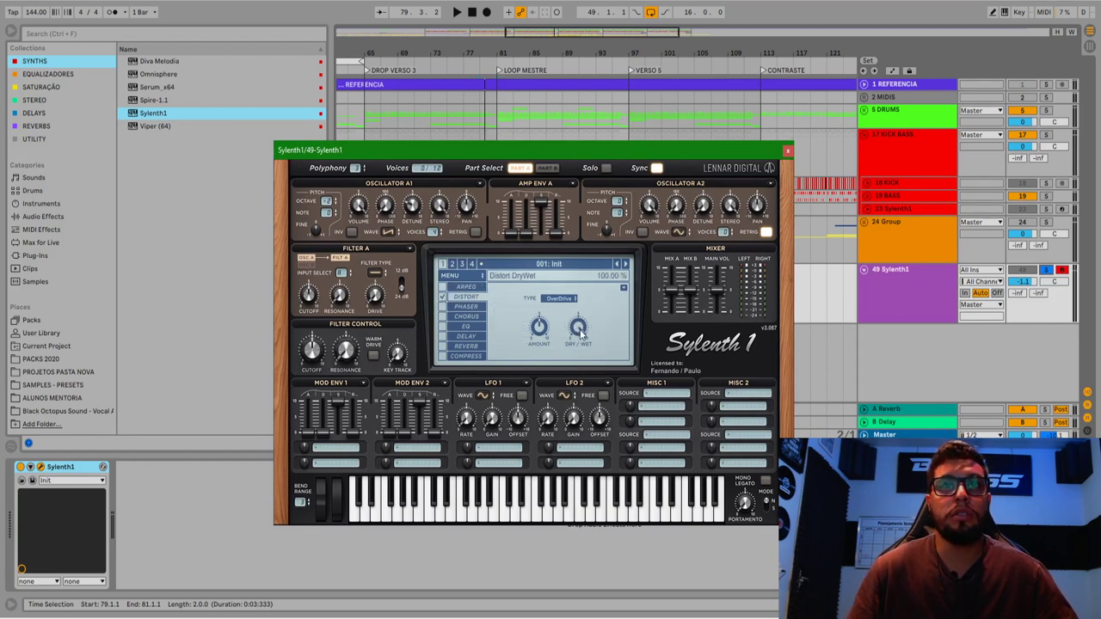
key("space")
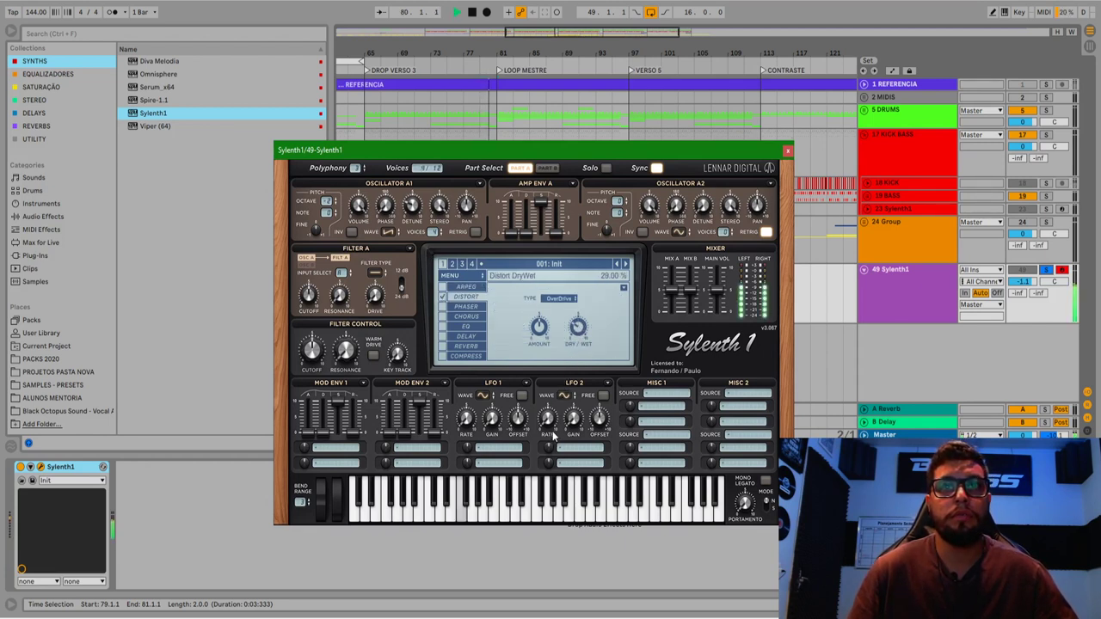
key("space")
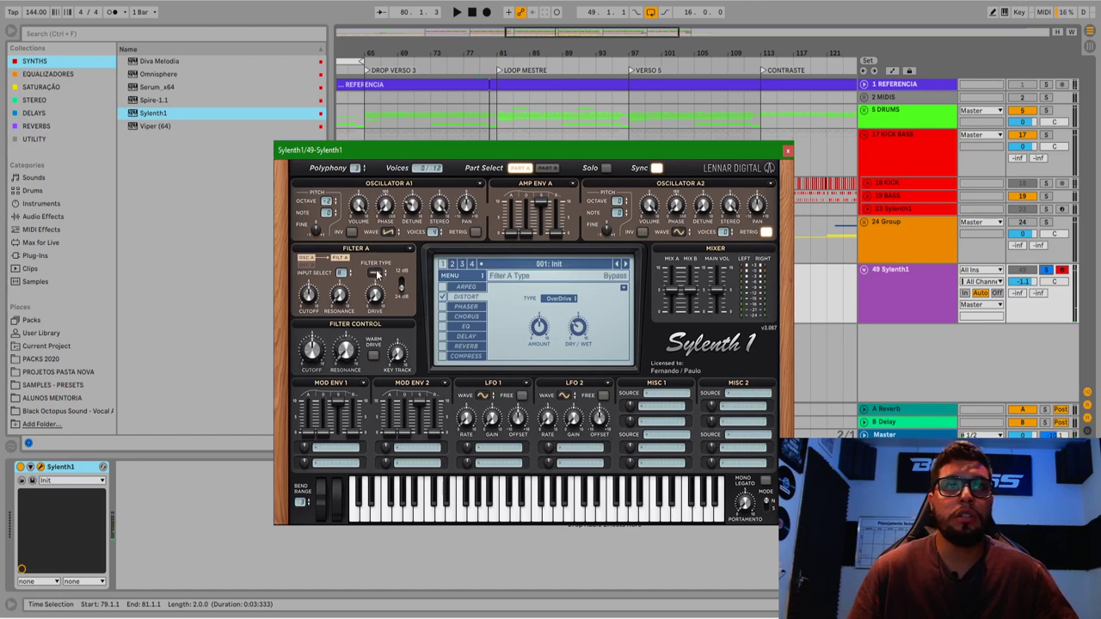
- Switch Filter A to Bandpass and set its drive to about 2.93
left_click(375, 273)
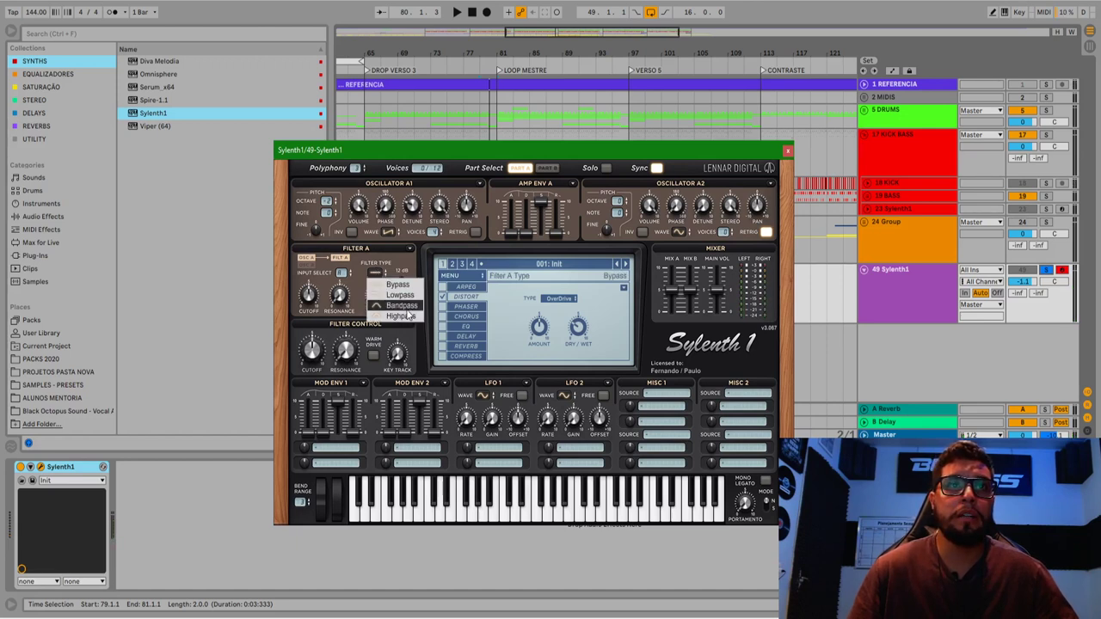
left_click(401, 305)
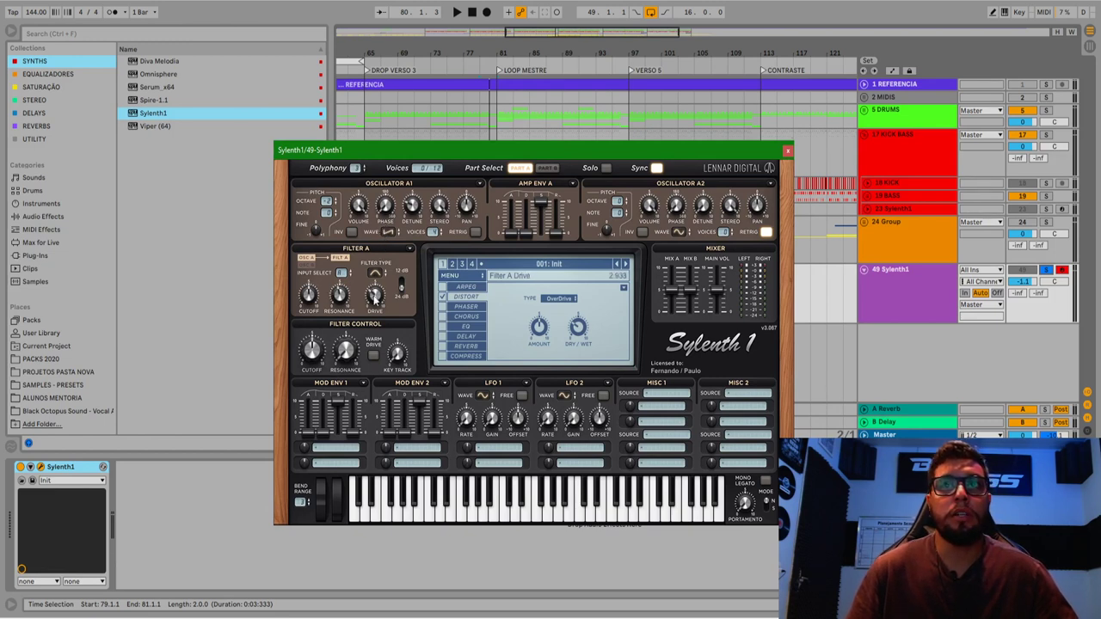
- Raise Sylenth1's main volume to about 9.8 and lower the track volume to -4.2 dB
left_click_drag(712, 288, 717, 248)
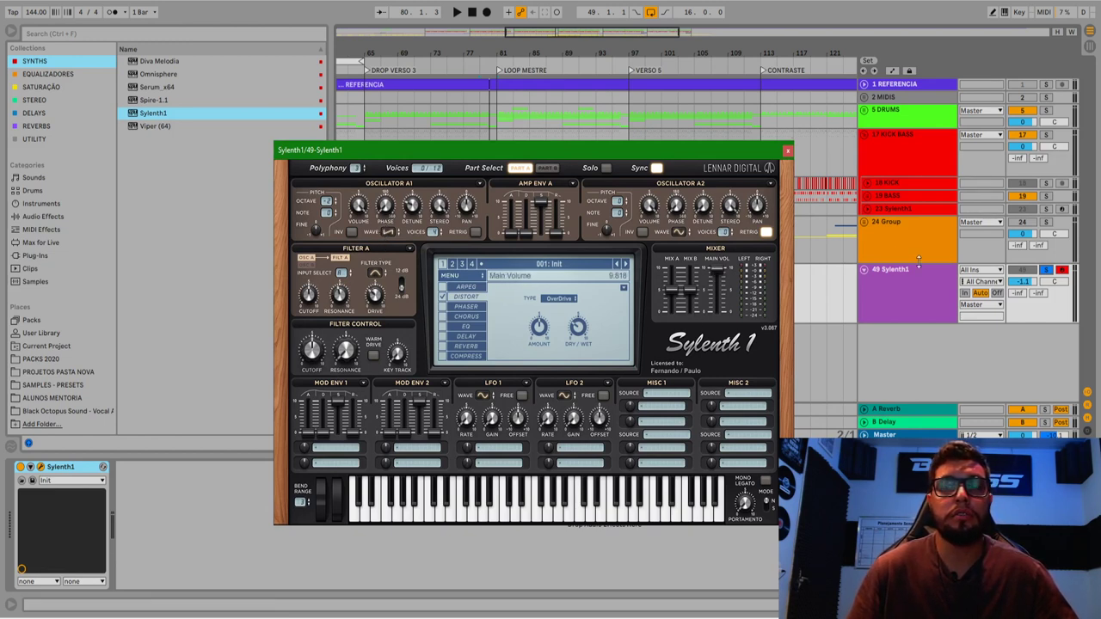
left_click(929, 306)
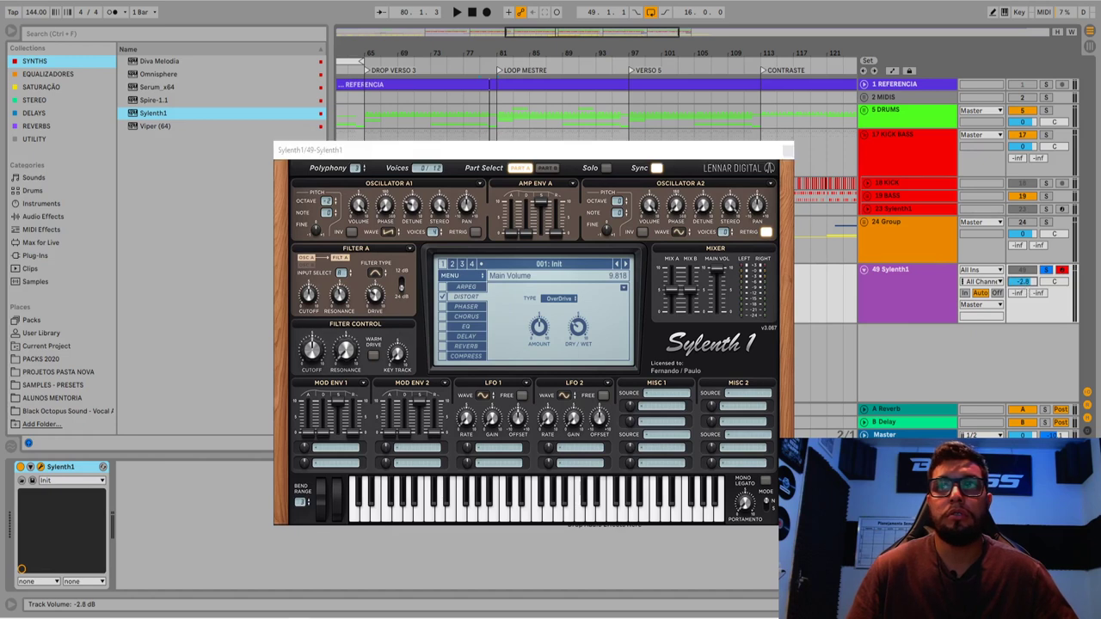
left_click(423, 303)
- Sweep Filter A's cutoff up to about 9.07 while auditioning the sound, and close the synth window
mouse_move(304, 339)
left_mouse_down()
mouse_move(323, 259)
mouse_move(304, 323)
left_mouse_up()
key("space")
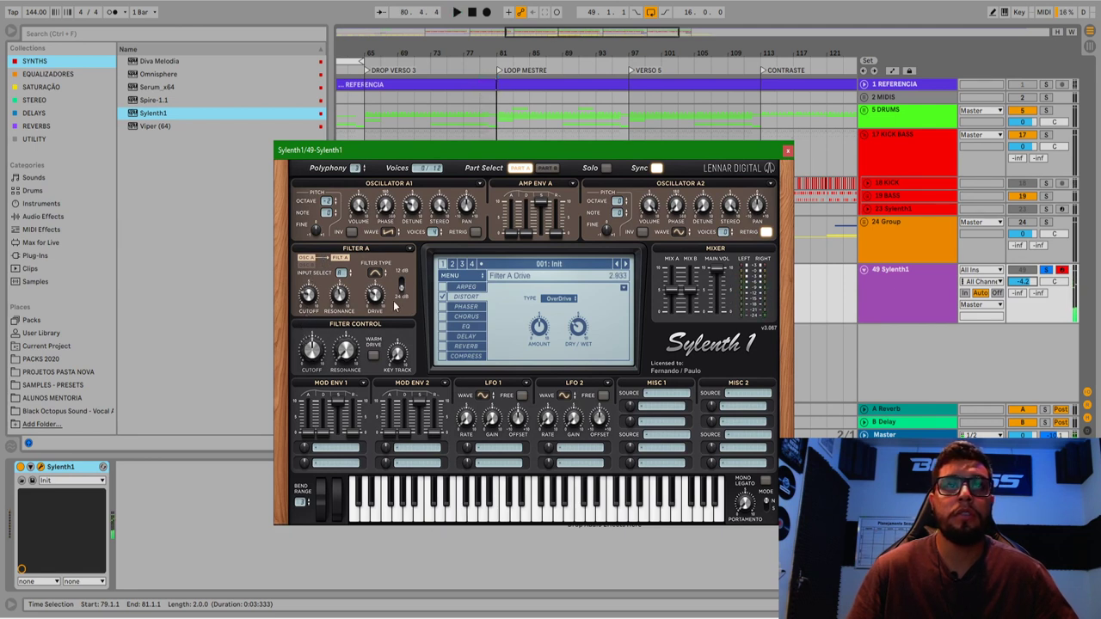
left_click_drag(312, 300, 352, 236)
left_click_drag(317, 301, 322, 270)
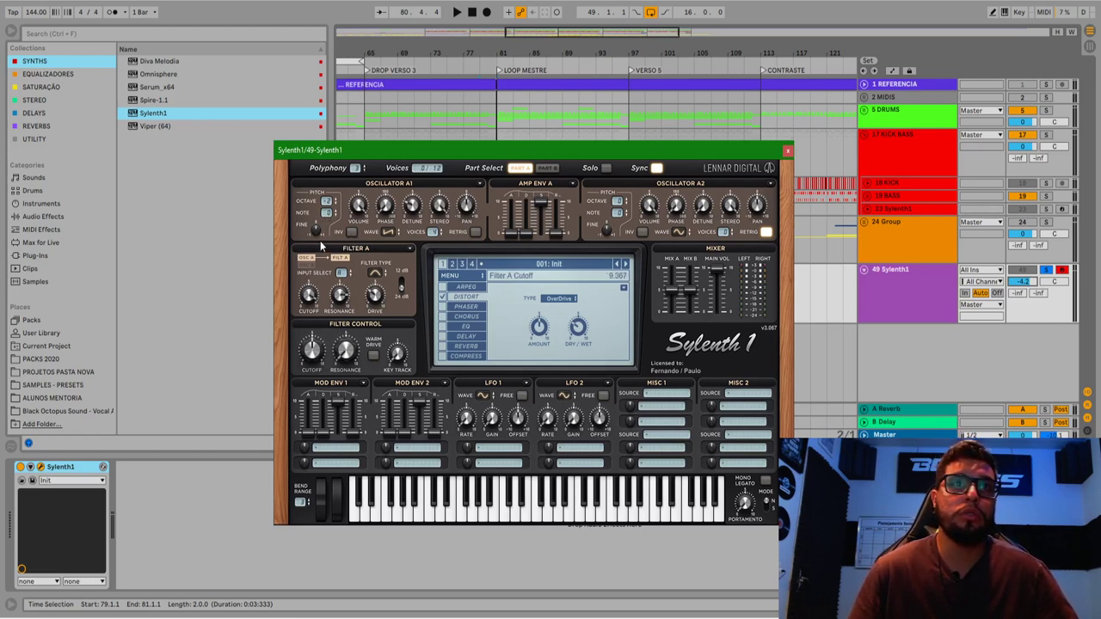
left_click(787, 151)
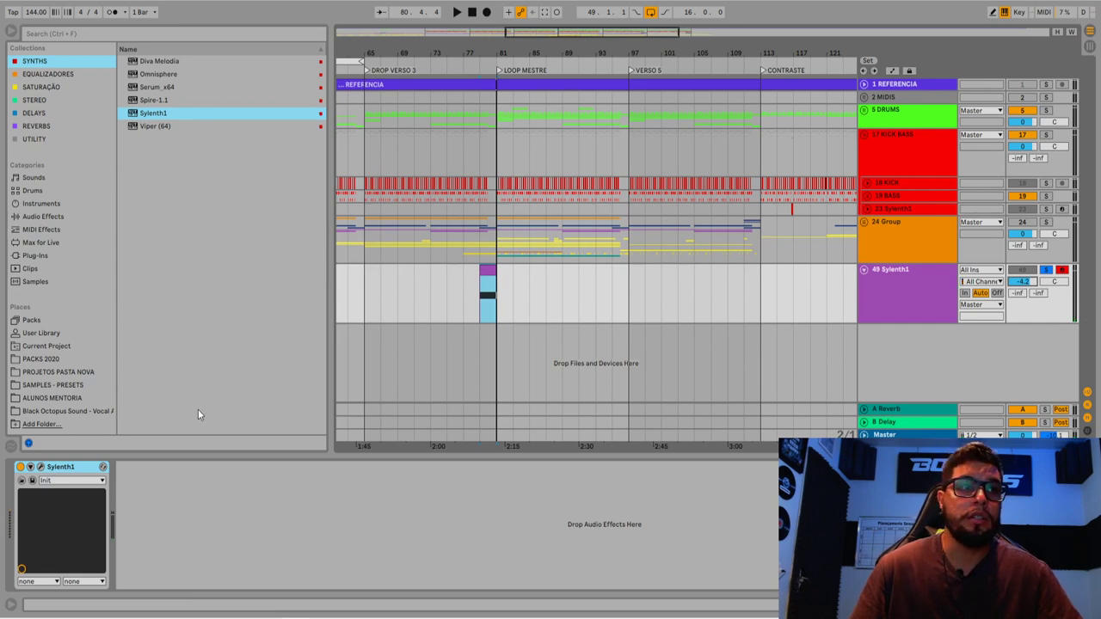
- Show the automation lanes with Filter A Cutoff on the Sylenth1 track and reopen the synth window
left_click(40, 467)
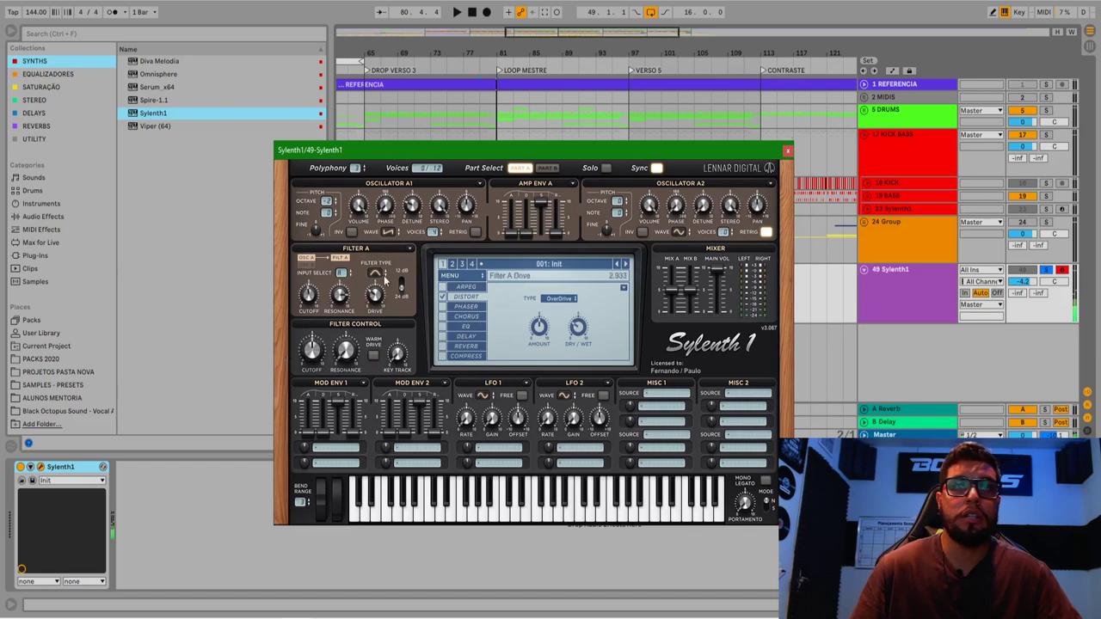
left_click(788, 151)
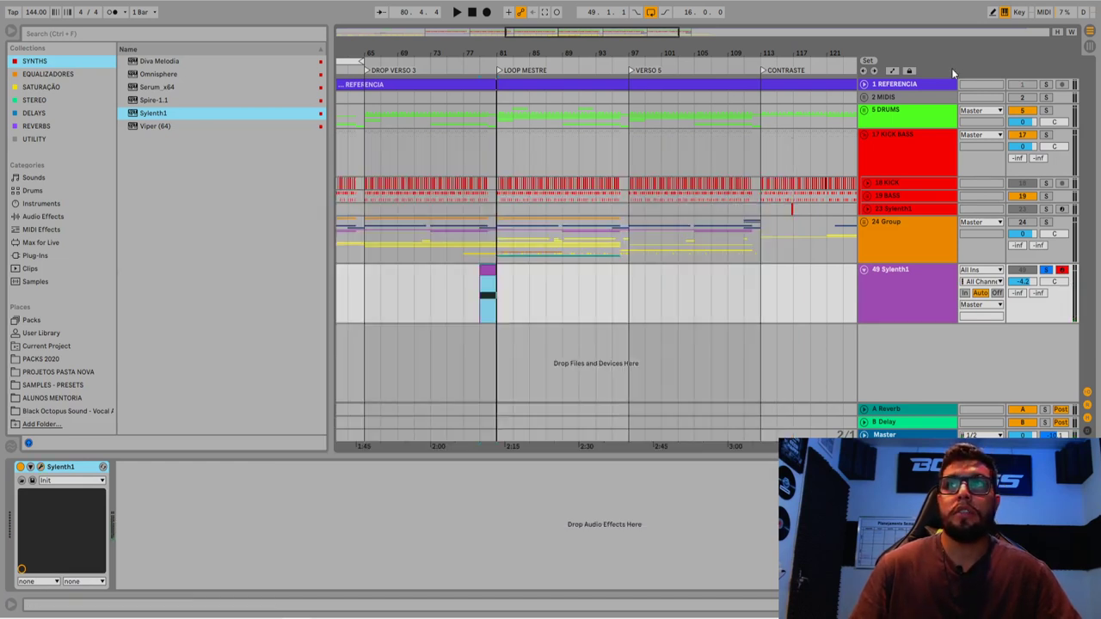
key("a")
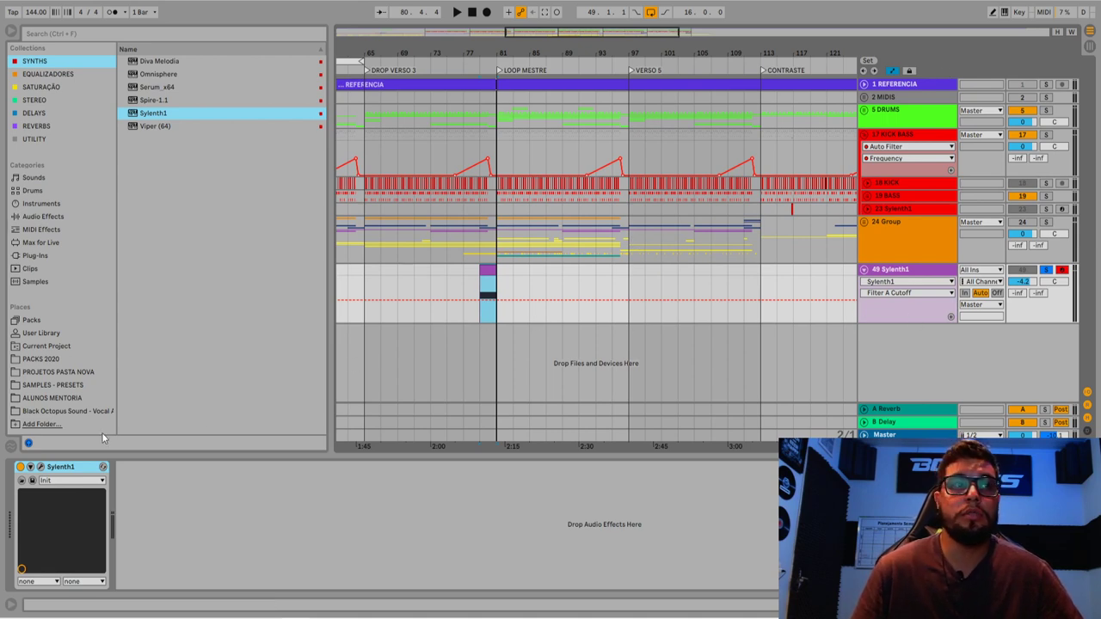
left_click(40, 467)
left_click(306, 299)
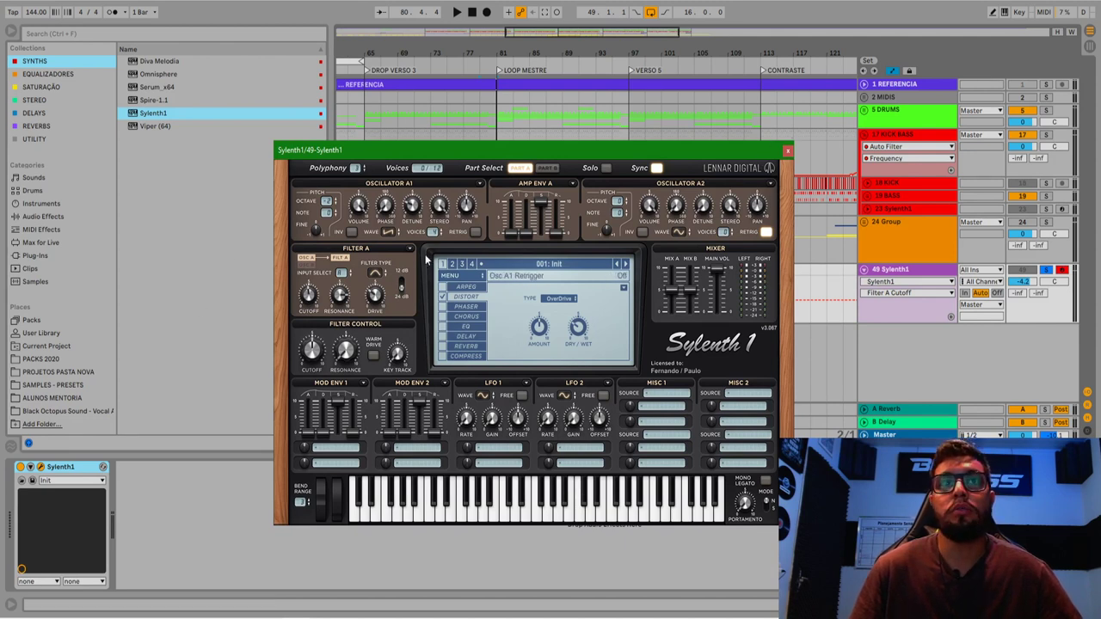
- Automate Filter A Cutoff to fall to about 0.26 across the clip from bar 79 to bar 81, and audition the sweep
left_click(376, 298)
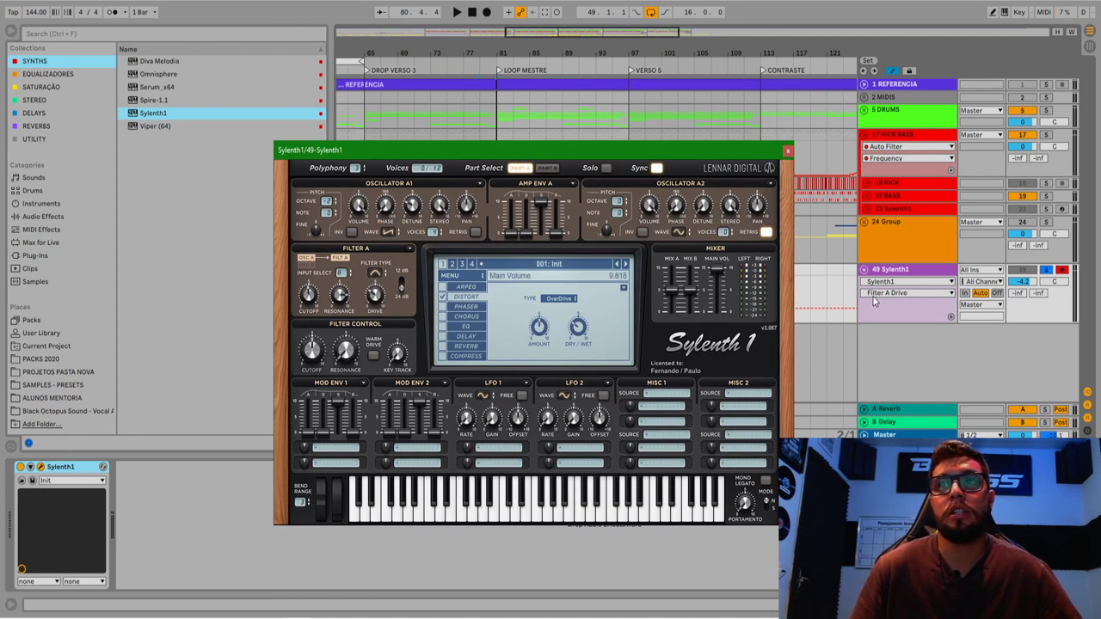
left_click(310, 298)
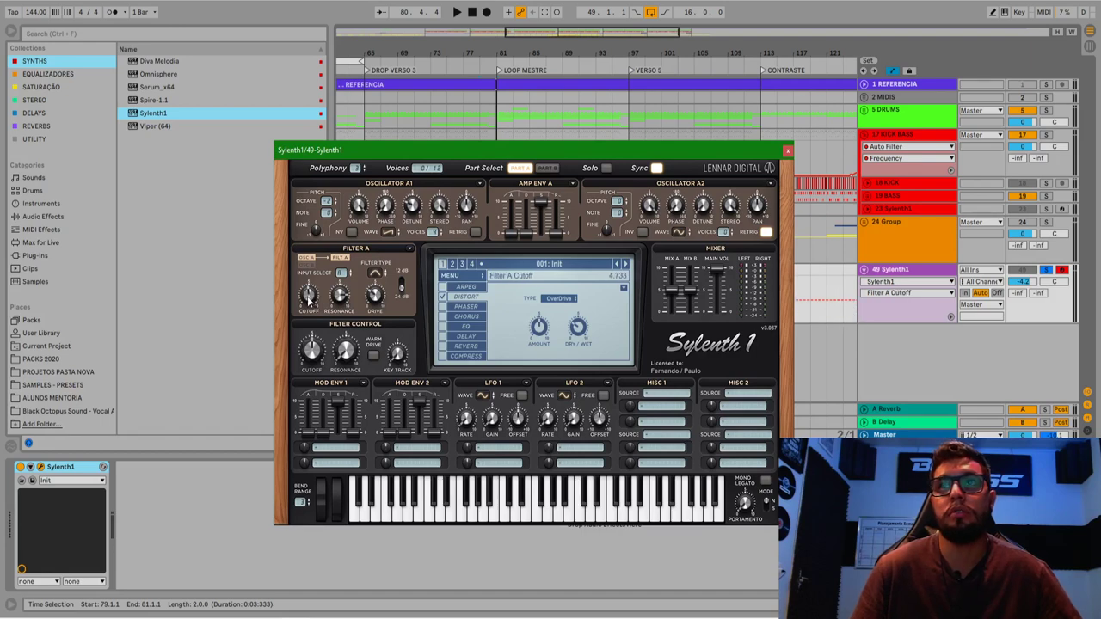
left_click(786, 151)
left_click(478, 301)
mouse_move(481, 307)
left_mouse_down()
mouse_move(481, 291)
mouse_move(497, 310)
left_mouse_up()
key("space")
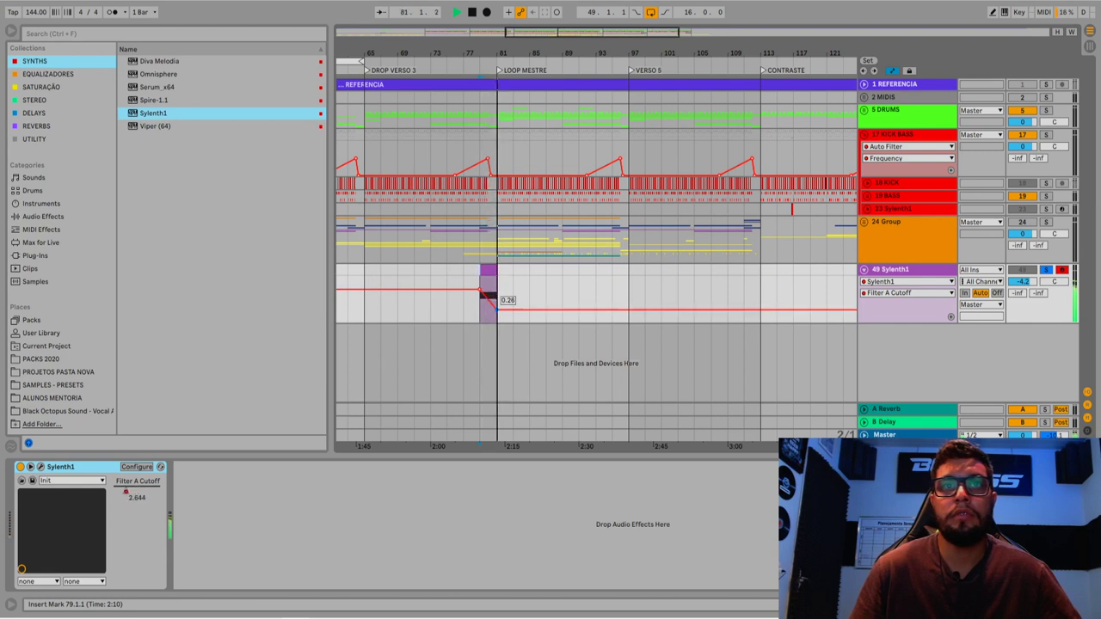
key("space")
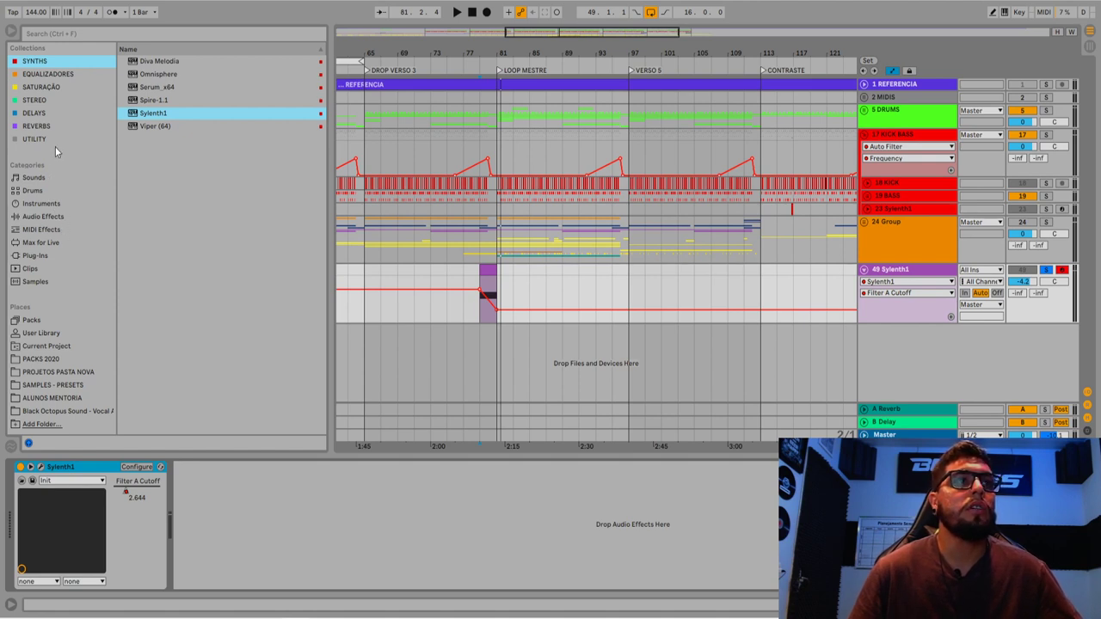
- Add FabFilter Pro-Q 3 after Sylenth1 with a low cut and a 24 dB/oct high cut near 12954 Hz, and collapse the device
left_click(50, 75)
double_click(155, 62)
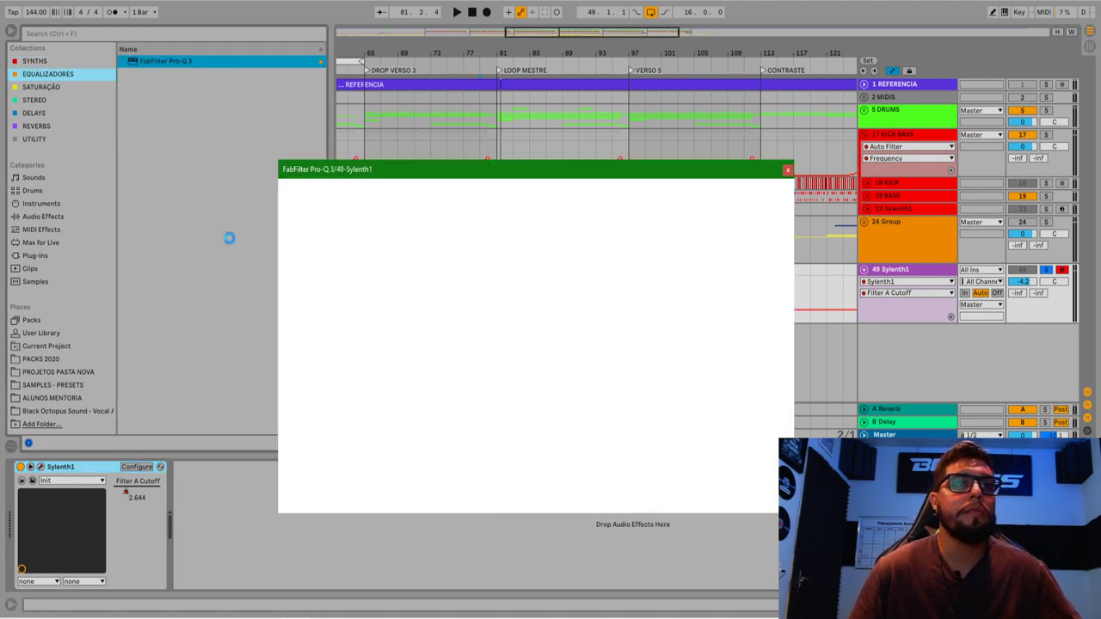
scroll(379, 306, "down", 2)
left_click_drag(379, 303, 441, 306)
left_click_drag(745, 305, 718, 311)
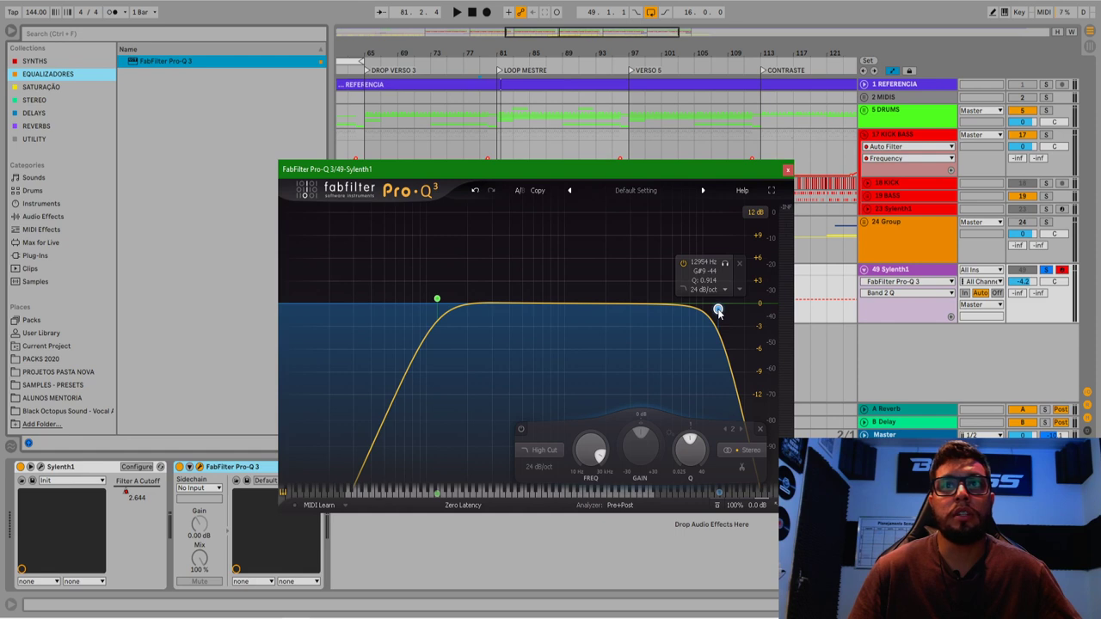
left_click(787, 170)
double_click(211, 466)
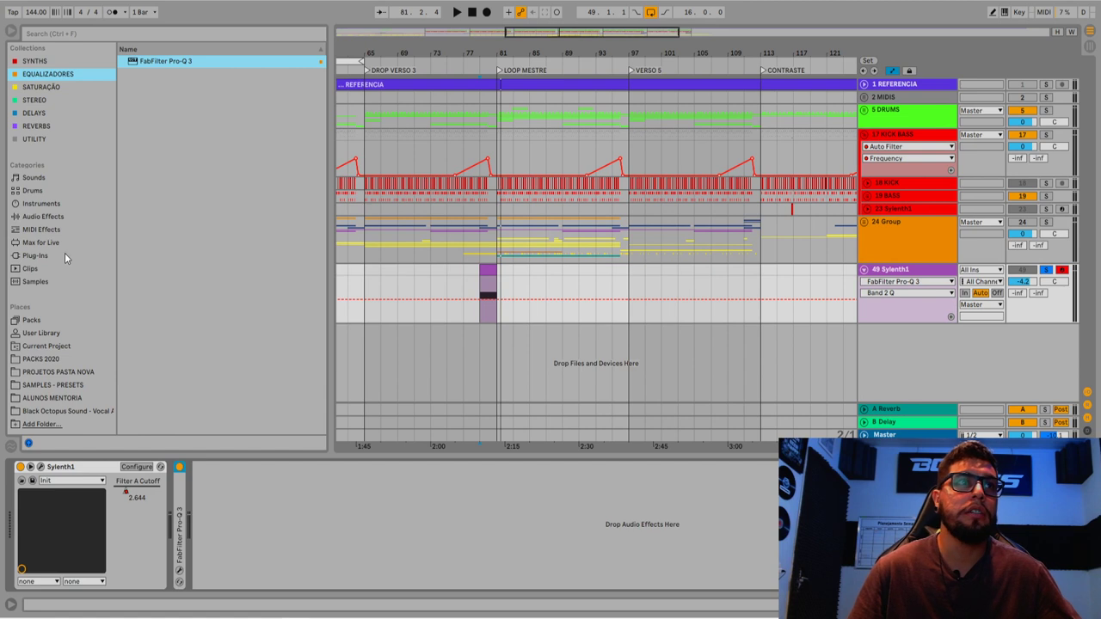
- Find ColourCopy among the delays by searching for "COLO" and add it after Pro-Q 3
left_click(66, 36)
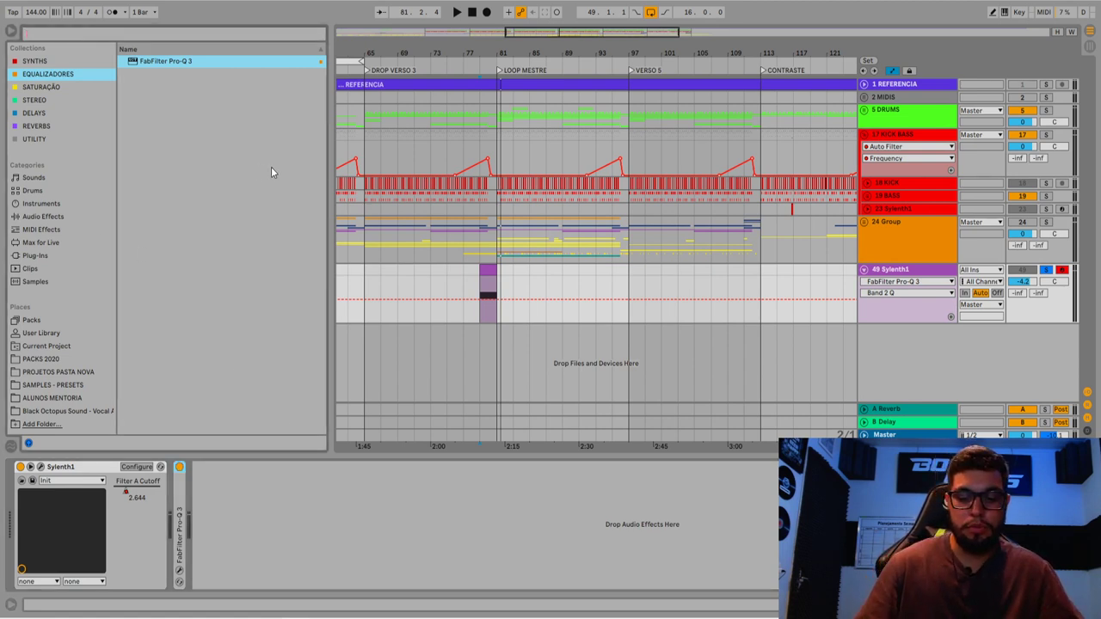
type("colo")
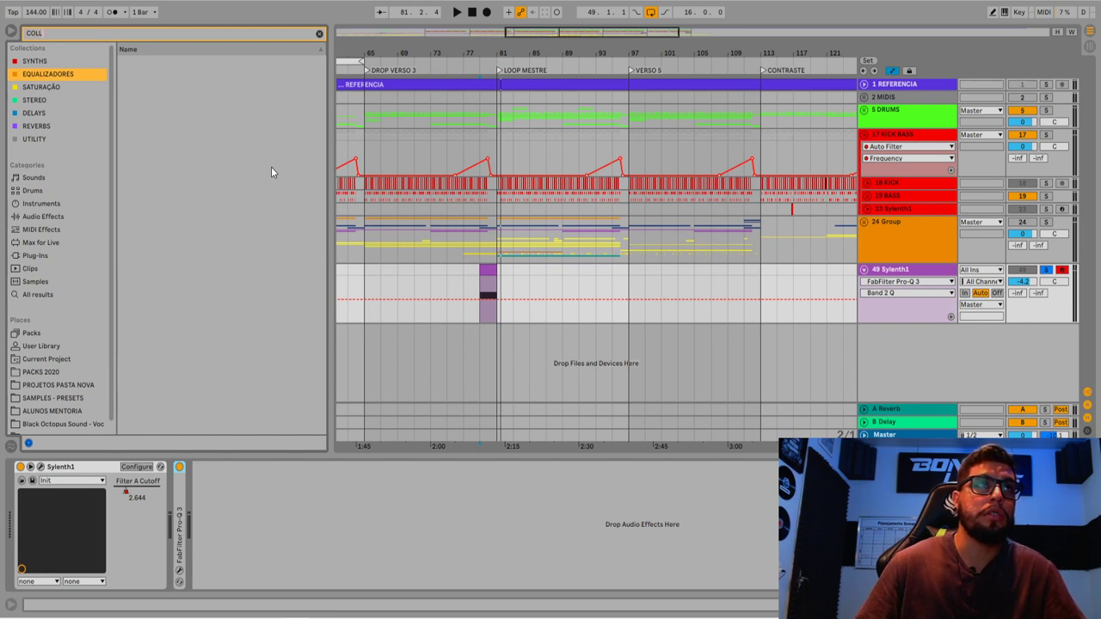
left_click(47, 114)
left_click_drag(153, 64, 244, 506)
- Lower ColourCopy's Mix, raise its Regen, and audition the delay
left_click_drag(762, 297, 754, 304)
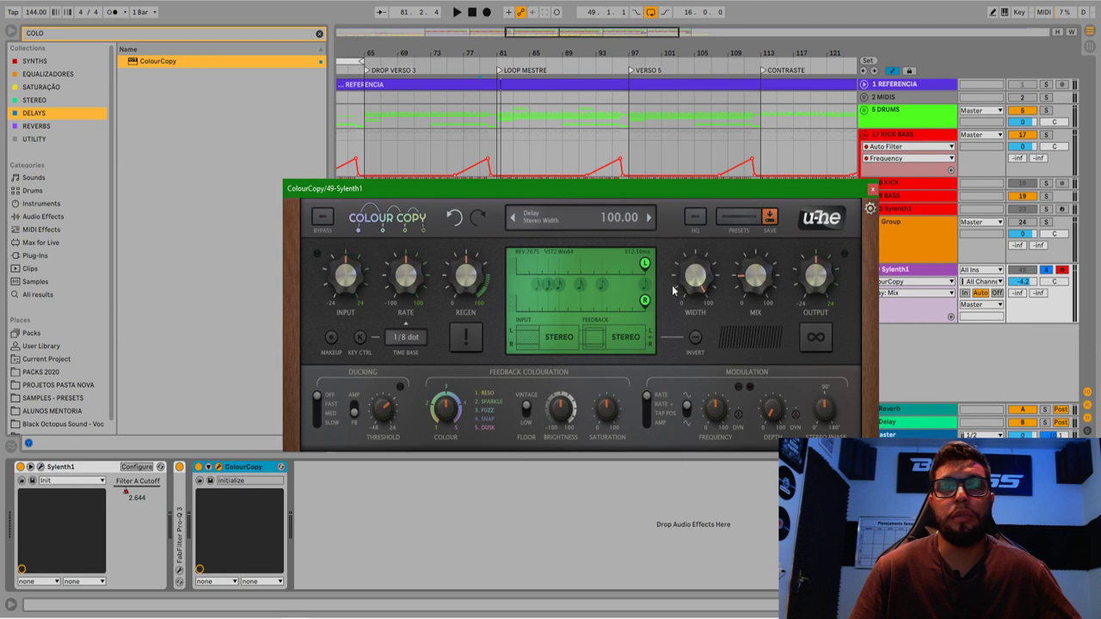
left_click_drag(468, 279, 469, 253)
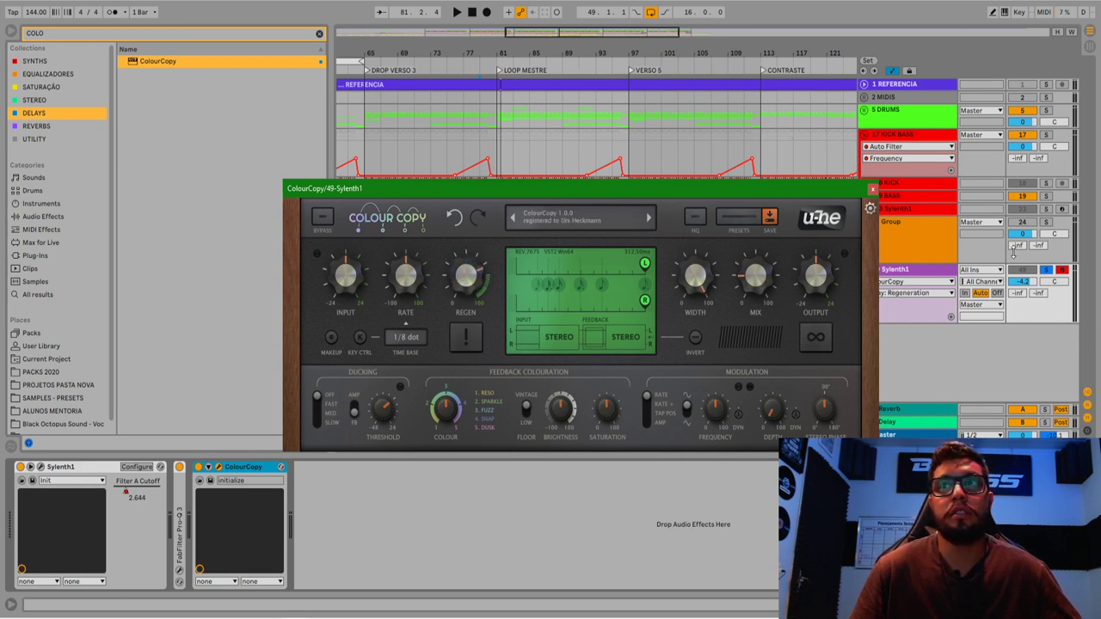
key("space")
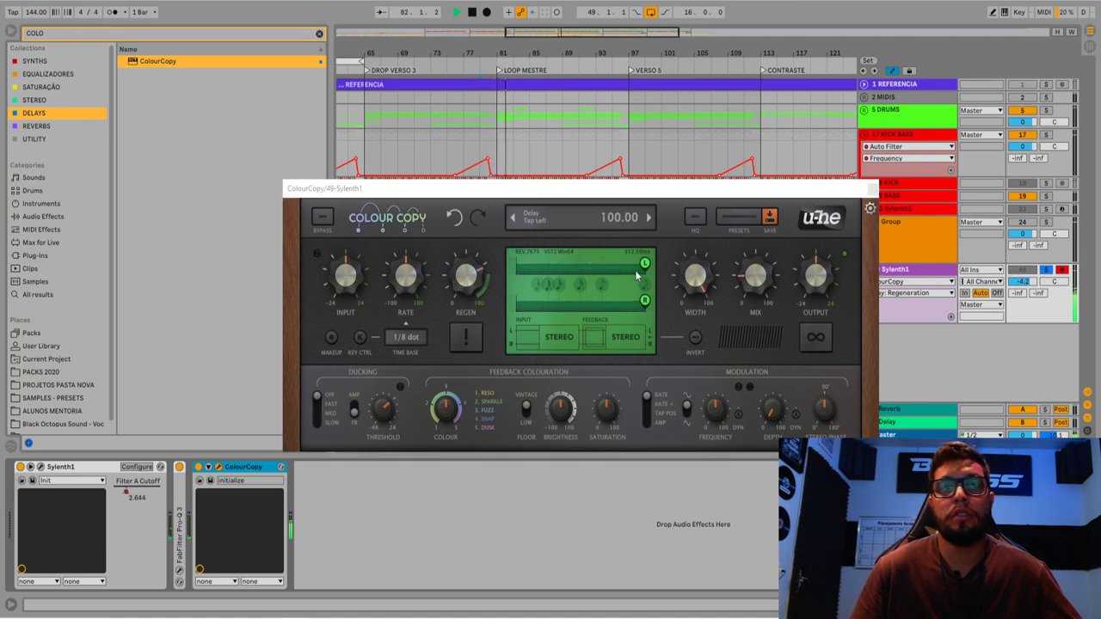
key("space")
left_click(786, 326)
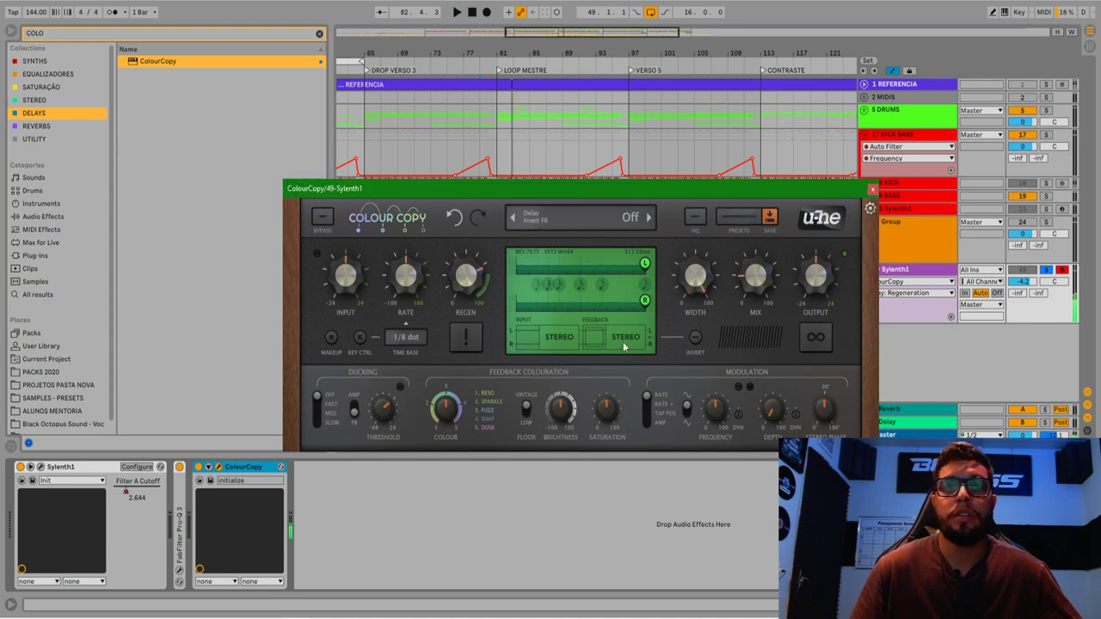
- Try ColourCopy's feedback Colour at 1.00 and 5.00, adjust its Brightness, and close the delay window
left_click_drag(448, 412, 438, 374)
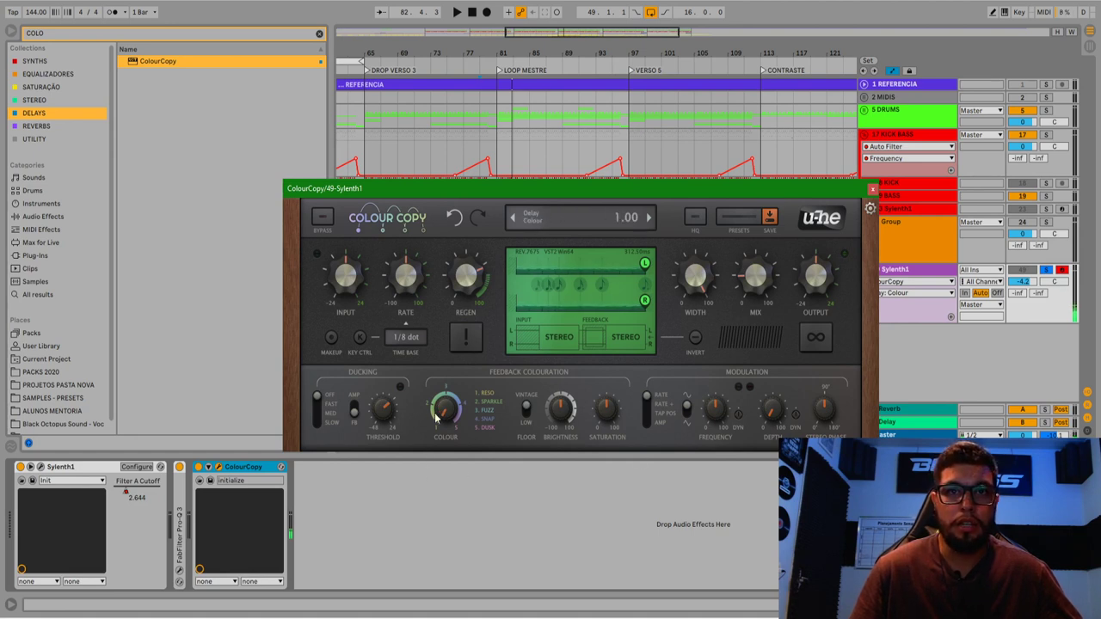
left_click_drag(449, 381, 457, 518)
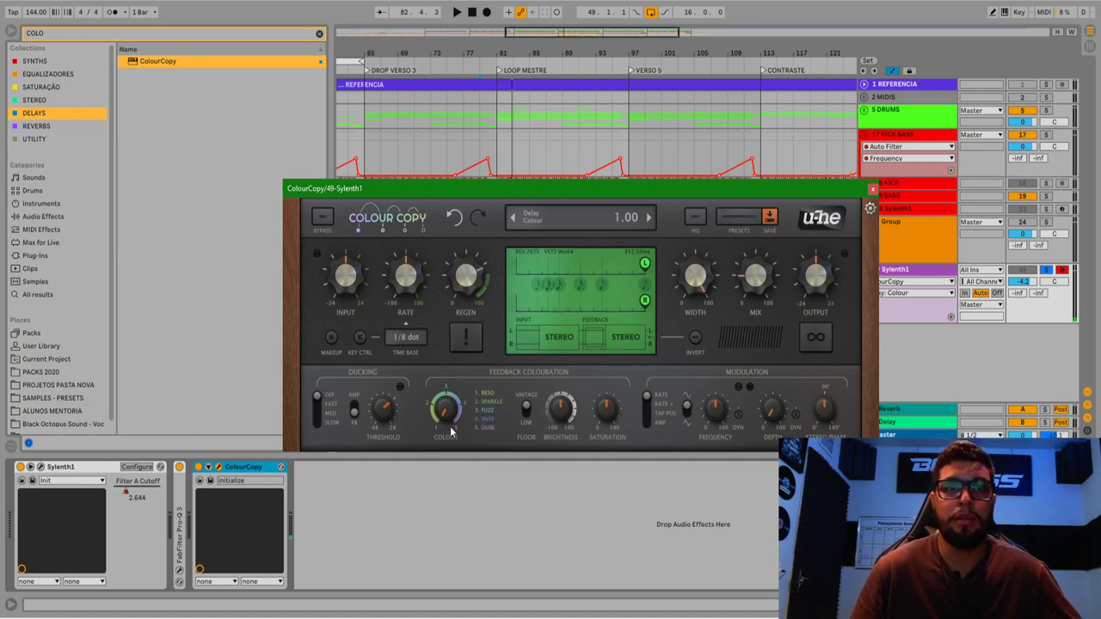
left_click_drag(453, 418, 472, 312)
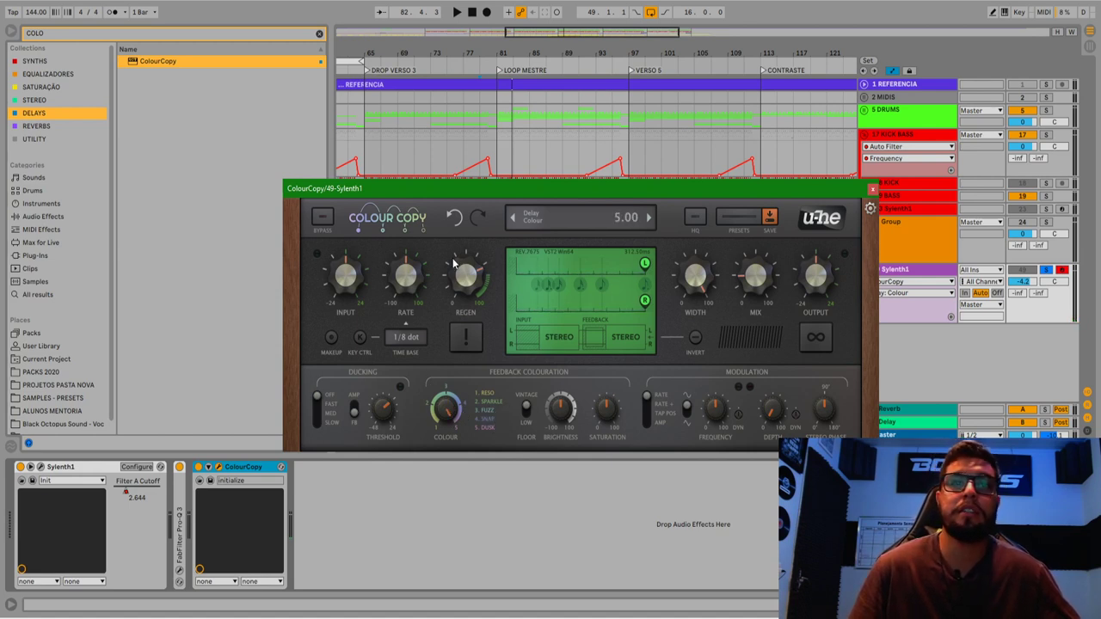
left_click_drag(453, 262, 431, 368)
left_click_drag(563, 405, 560, 423)
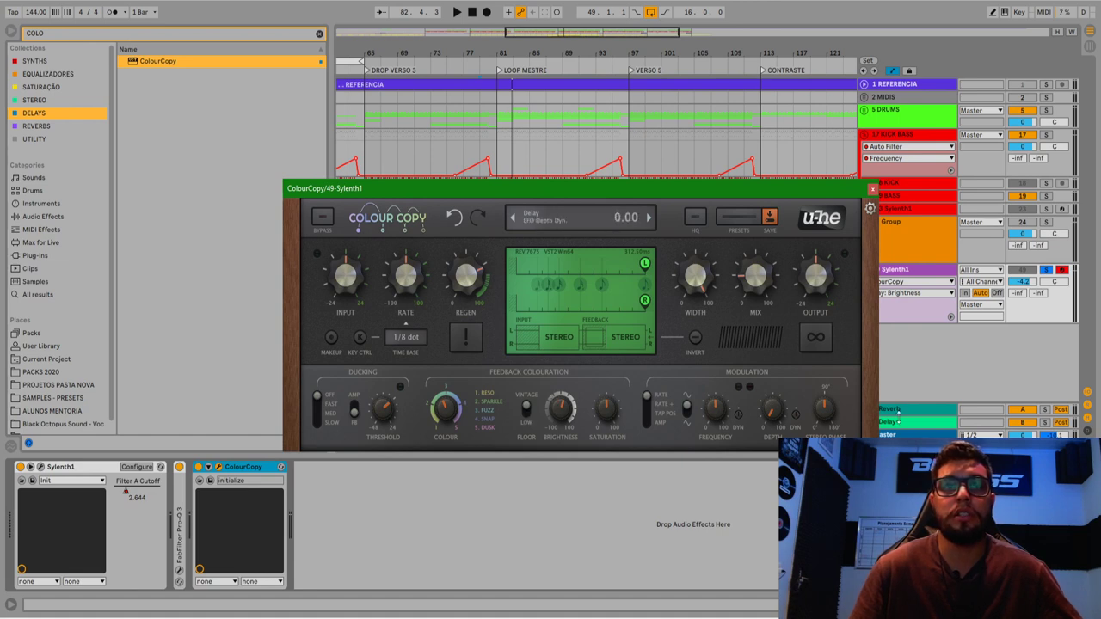
left_click(443, 405)
left_click_drag(449, 368, 461, 357)
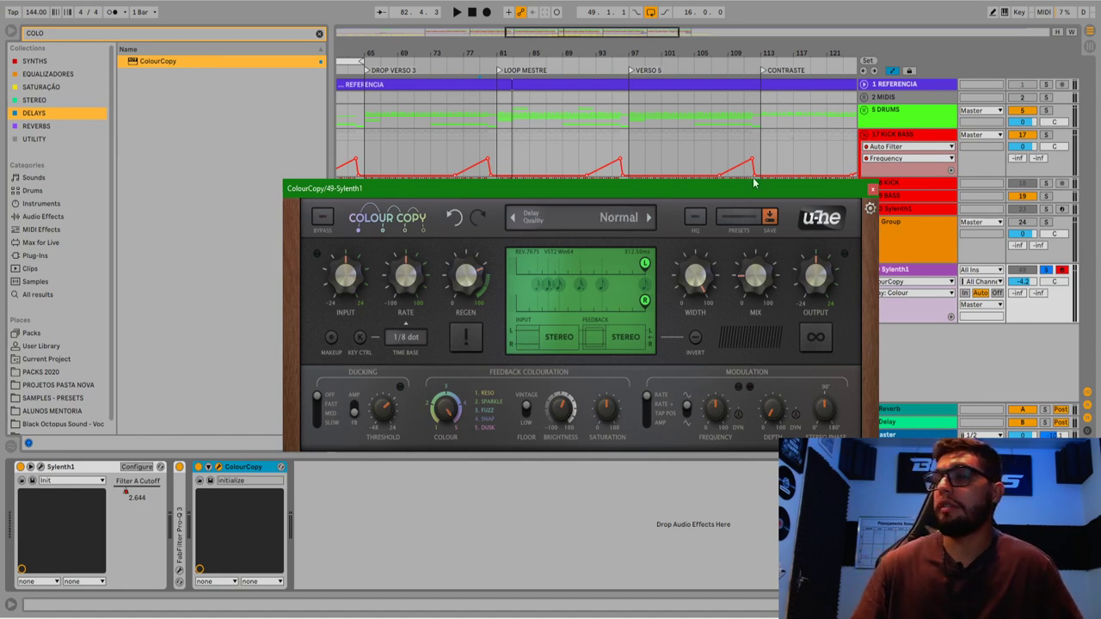
left_click(873, 191)
- Search the plug-ins for "BX CLEAN" and add Plugin Alliance's bx_cleansweep V2 after ColourCopy
left_click_drag(72, 35, 2, 24)
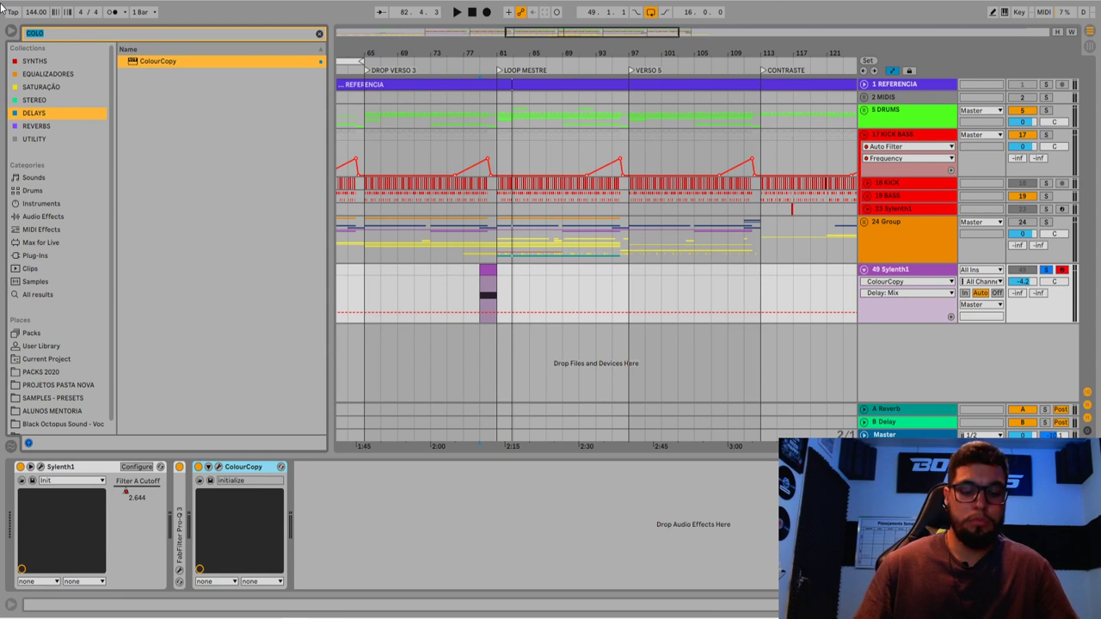
type("BX CLEAN")
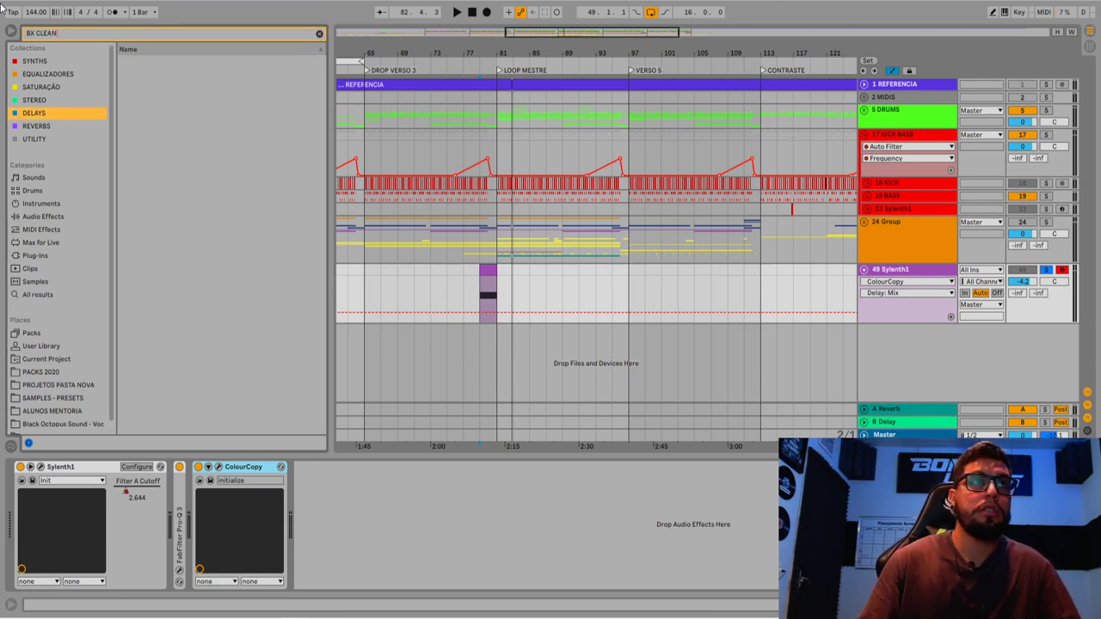
left_click(43, 256)
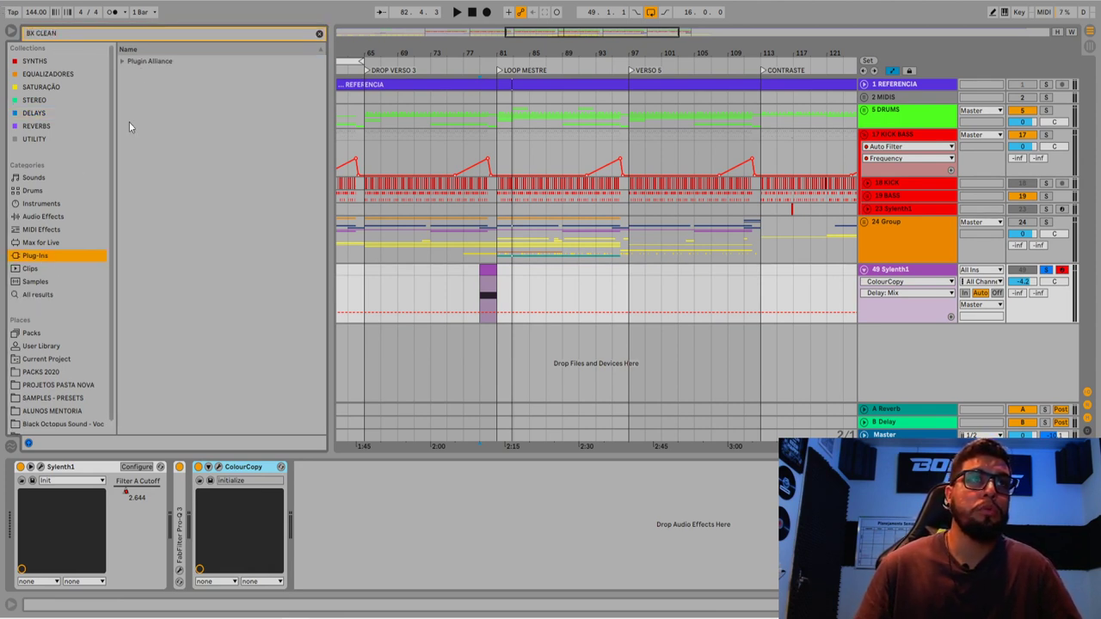
left_click(122, 61)
left_click_drag(184, 79, 349, 501)
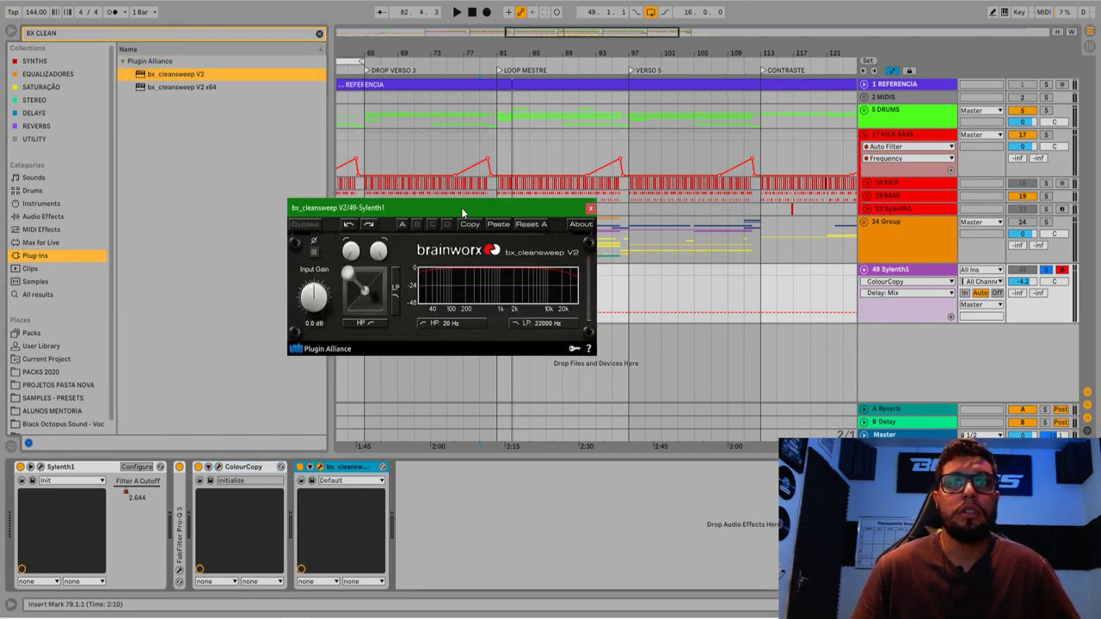
- Move bx_cleansweep V2 ahead of ColourCopy in the Sylenth1 track's device chain
left_click_drag(484, 211, 533, 243)
left_click_drag(401, 287, 425, 284)
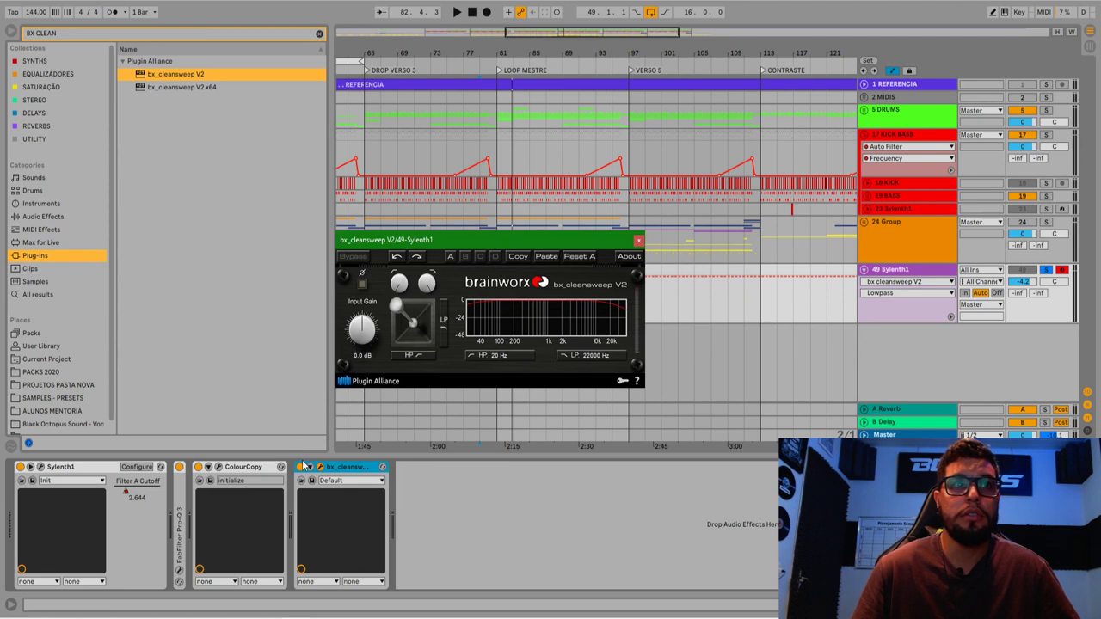
left_click(344, 471)
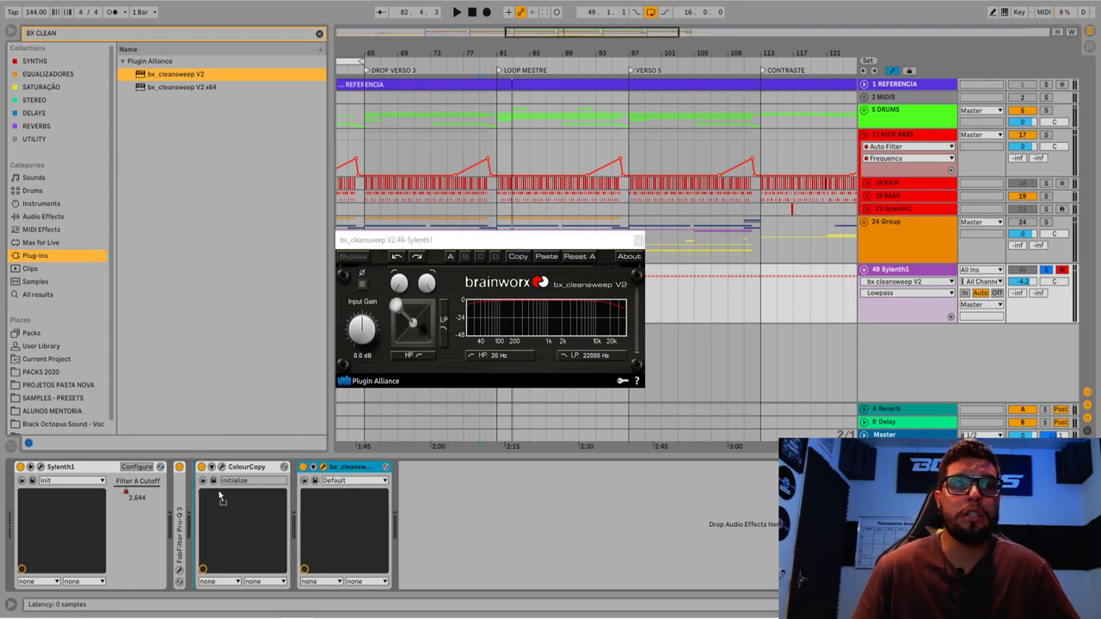
left_click(247, 484)
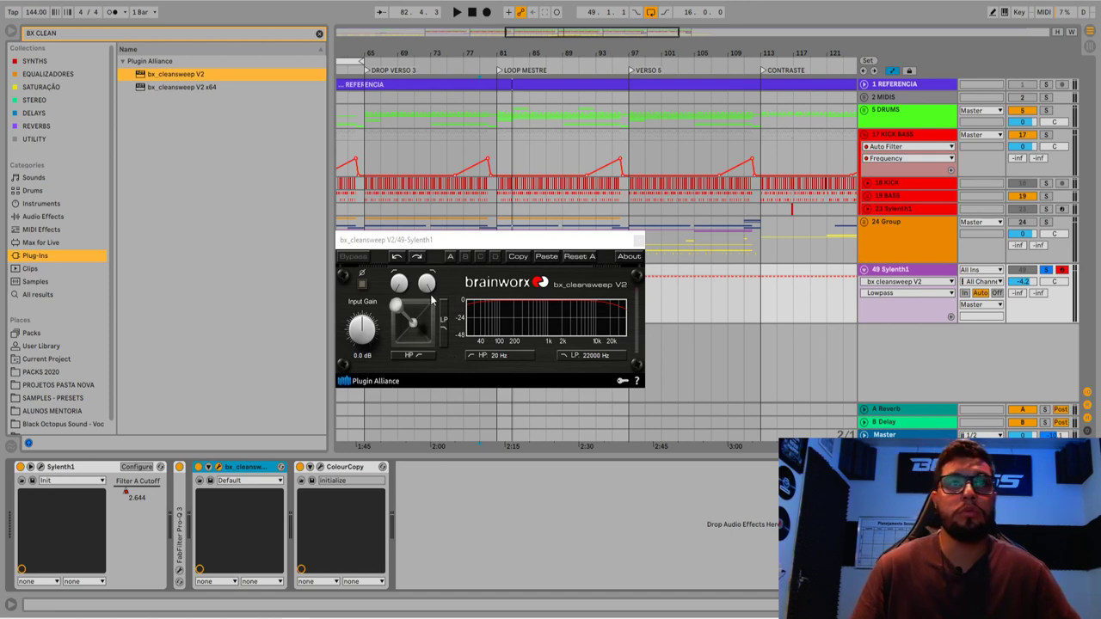
- Set bx_cleansweep V2's lowpass to about 5272 Hz and highpass to about 234 Hz while auditioning, and move its window clear of the arrangement
left_click_drag(427, 281, 403, 242)
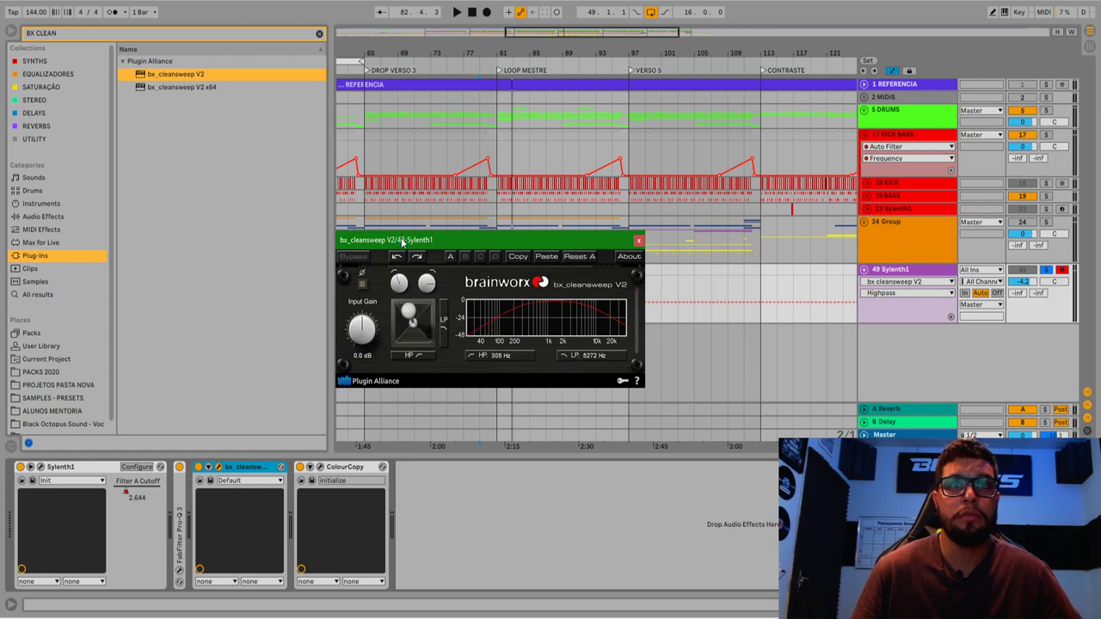
key("space")
left_click_drag(400, 284, 399, 289)
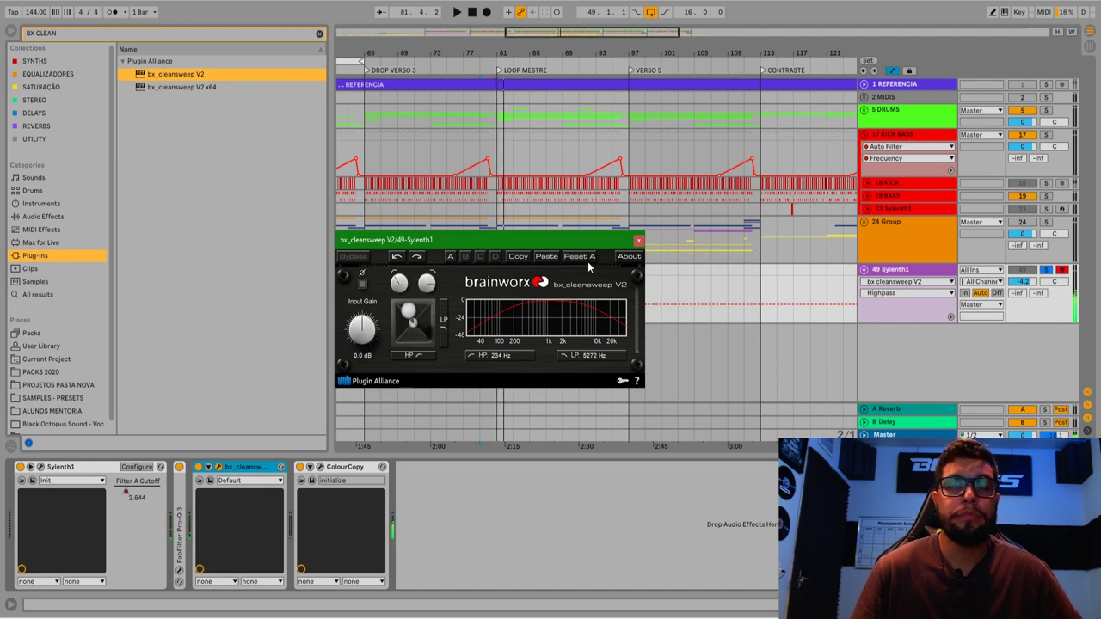
left_click_drag(583, 242, 728, 462)
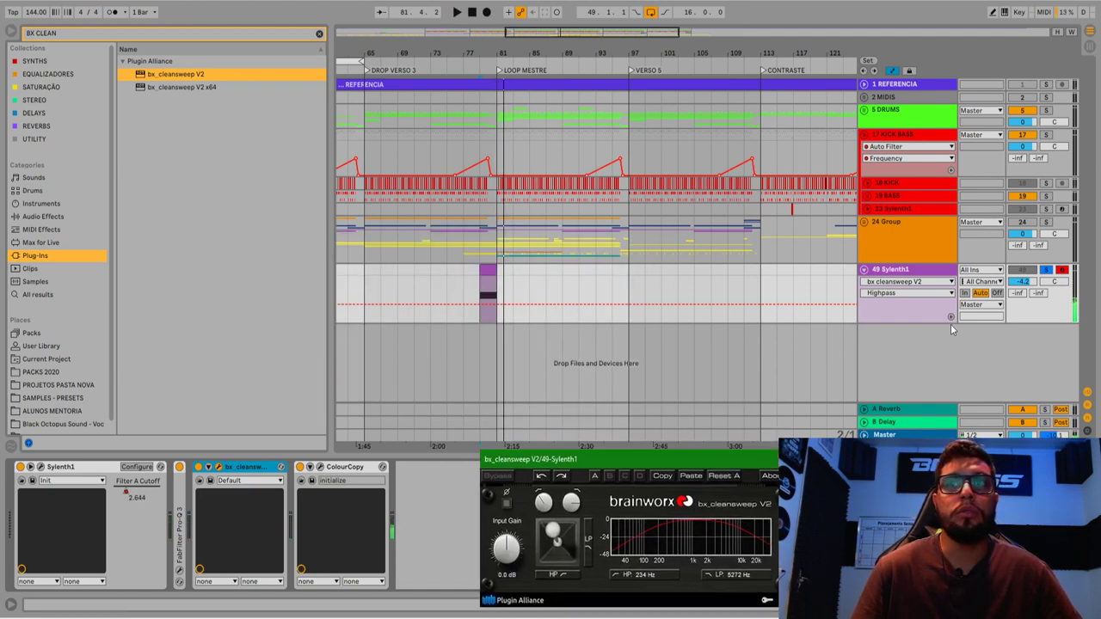
- Show the Filter A Cutoff automation, reopen Sylenth1, and raise Amp Env A's attack while auditioning the sweep
left_click(886, 282)
left_click(899, 301)
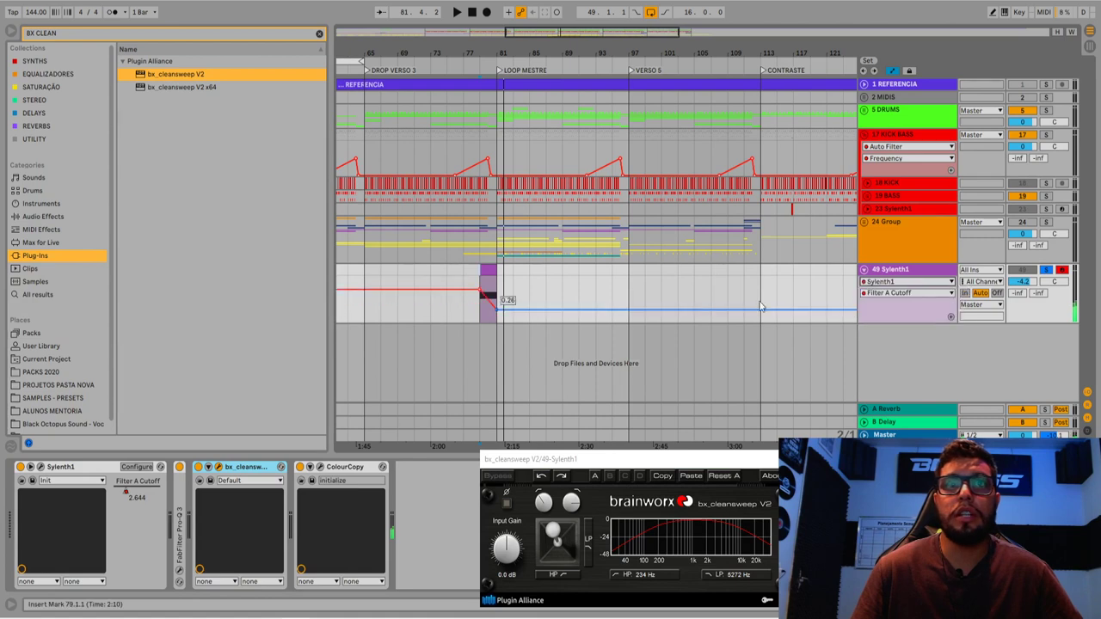
left_click(31, 467)
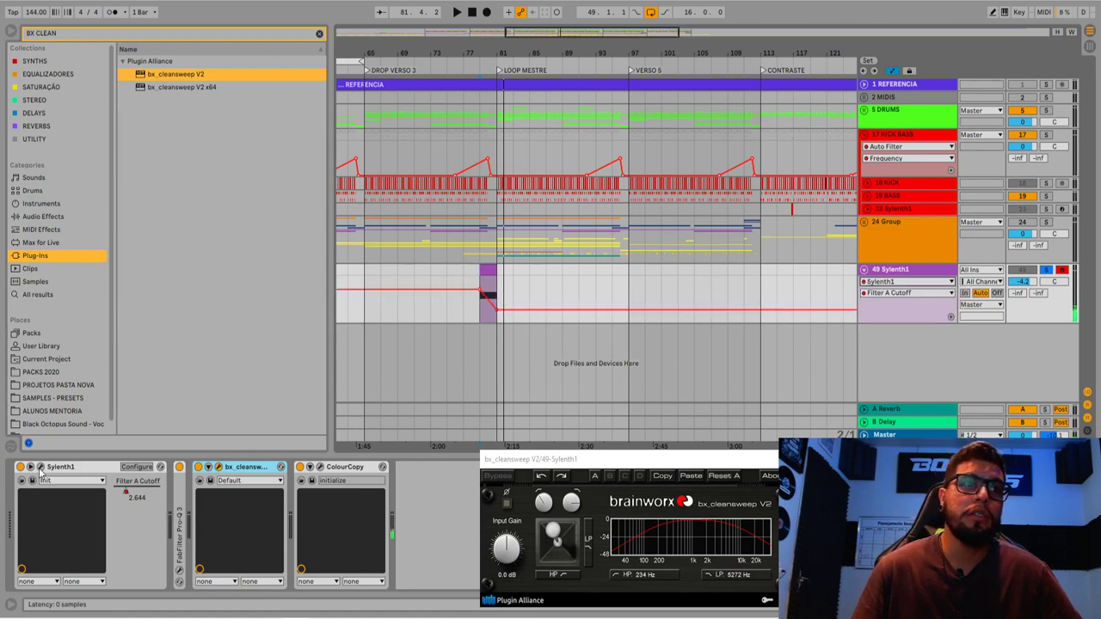
left_click_drag(511, 232, 521, 211)
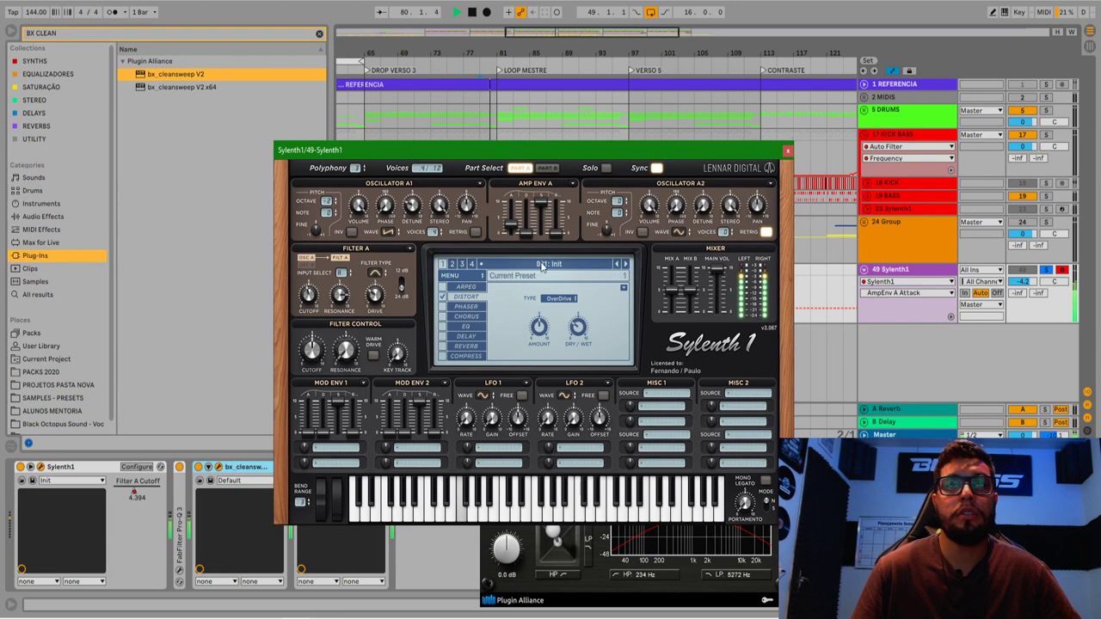
left_click(787, 150)
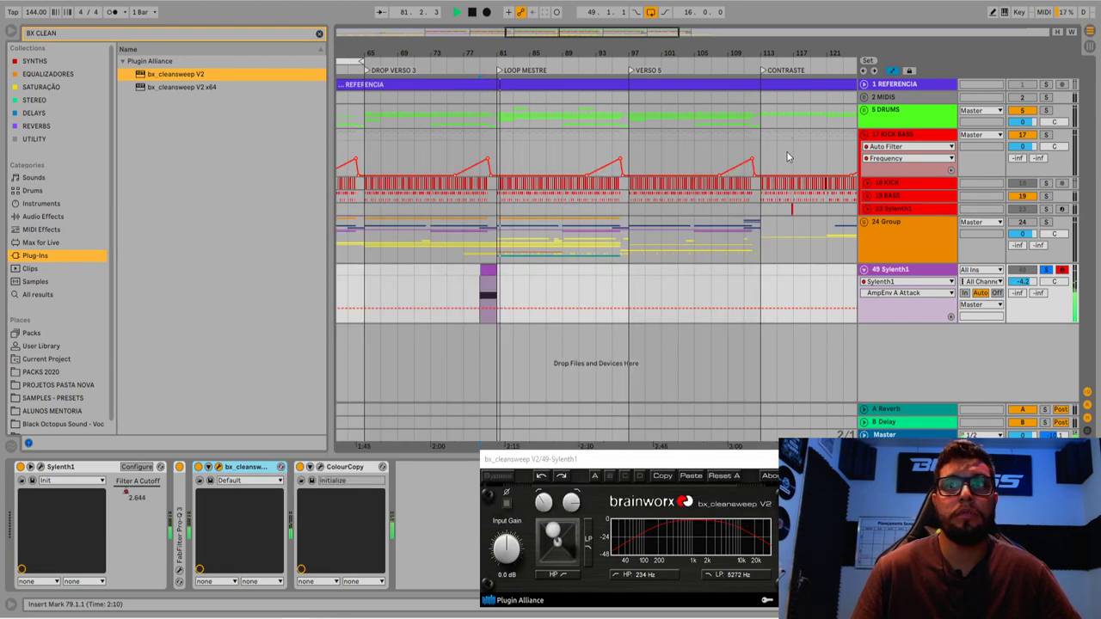
key("space")
- Rename the Sylenth1 track as FX - SWEEP and collapse the Sylenth1 device in its chain
left_click(877, 271)
key("ctrl+r")
key("BackSpace")
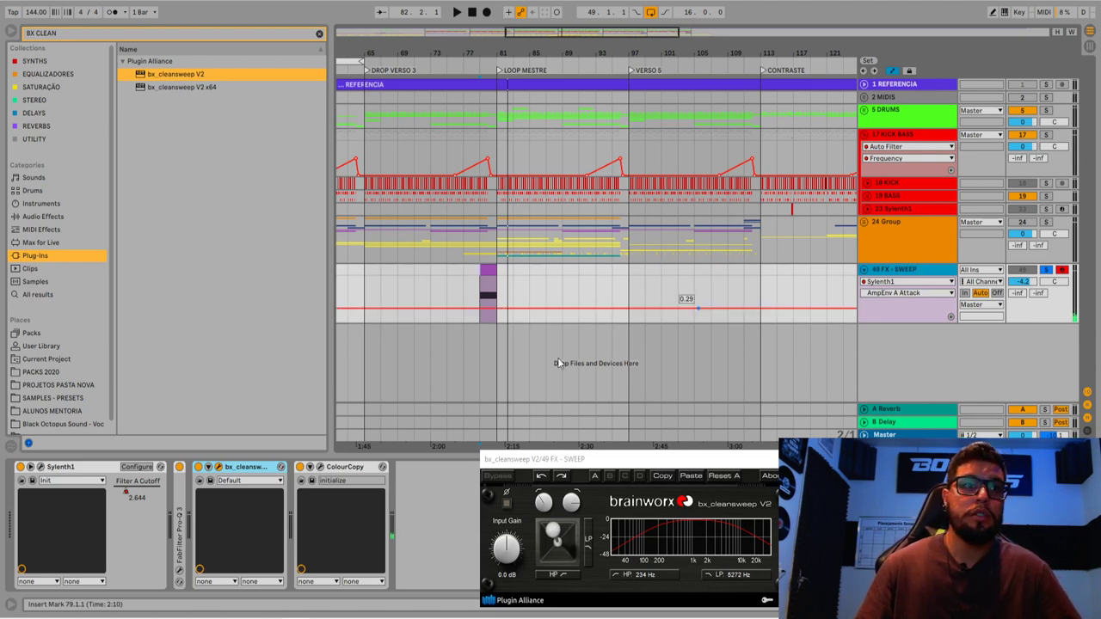
left_click(64, 471)
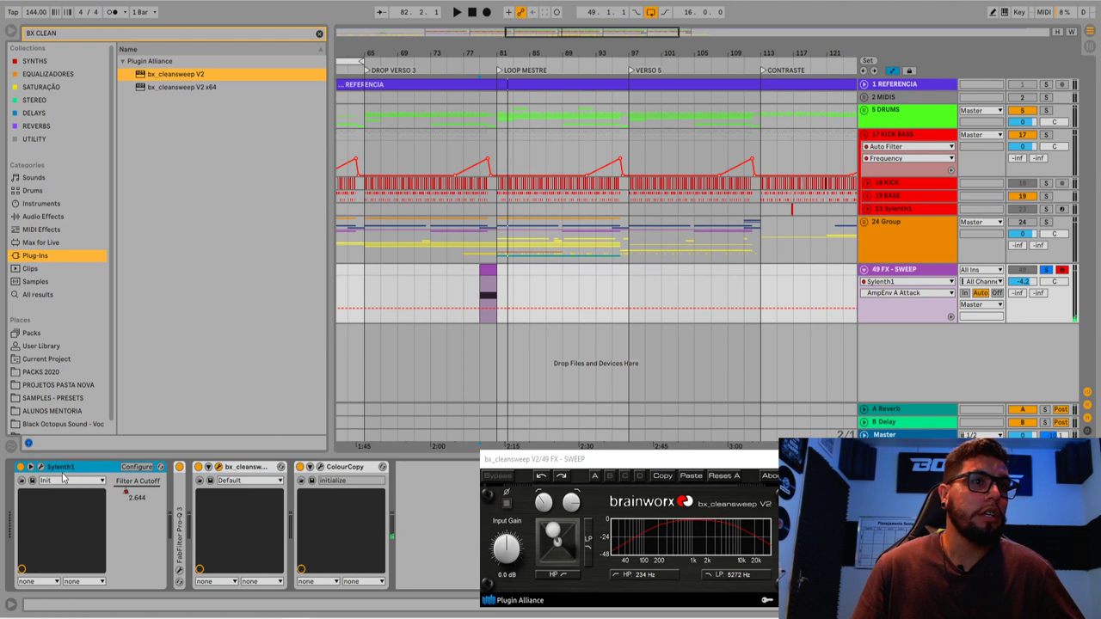
double_click(87, 471)
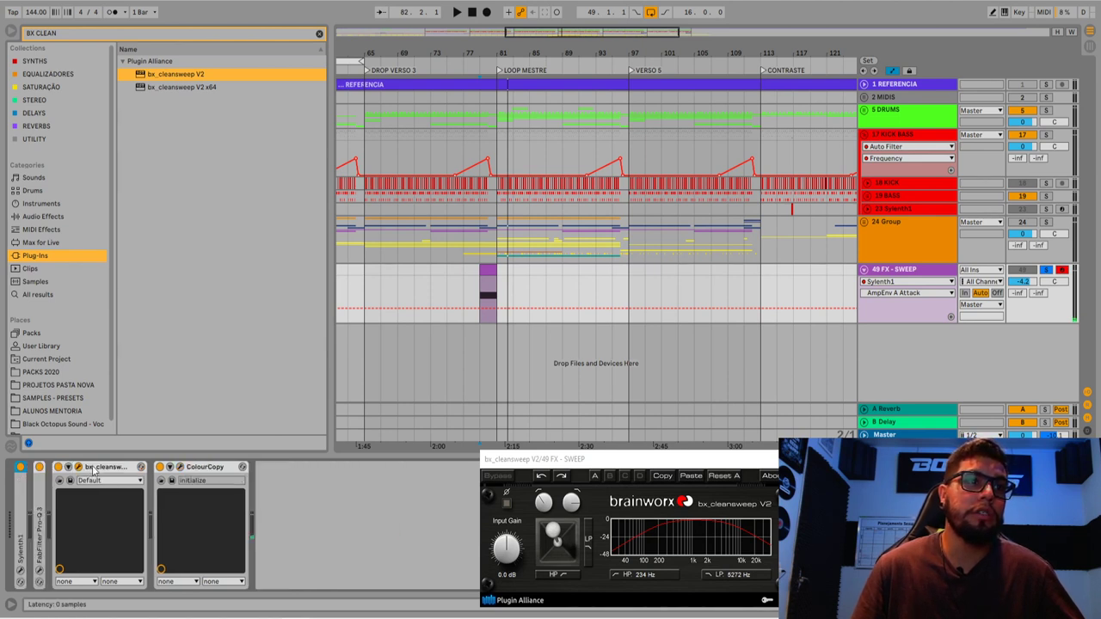
- Collapse bx_cleansweep V2 in the FX - SWEEP device chain and show Sylenth1's Filter A Cutoff automation on the track
double_click(93, 469)
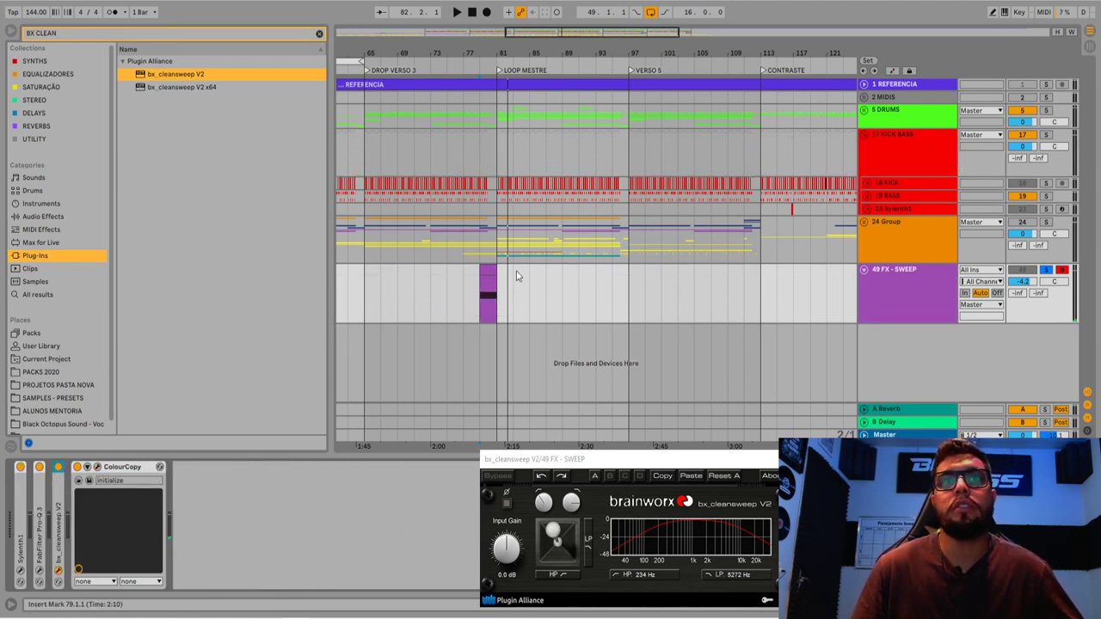
left_click(908, 281)
left_click(909, 301)
left_click(907, 292)
left_click(913, 317)
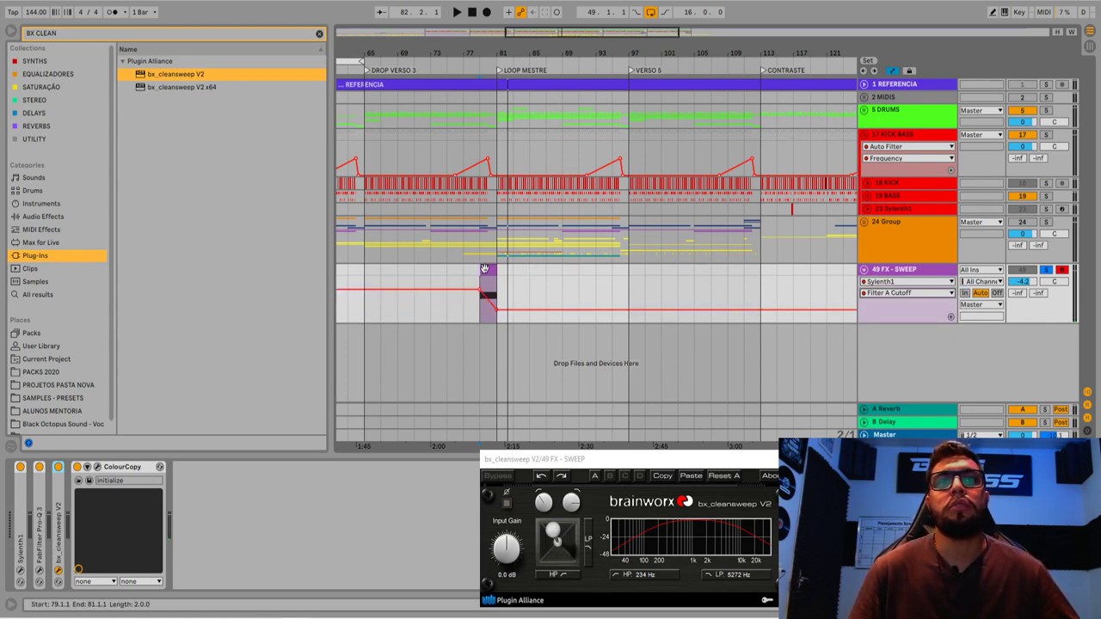
- Copy the two-bar sweep clip to bar 87 and make its Filter A Cutoff automation rise instead of fall, auditioning the sweep
left_click(559, 283)
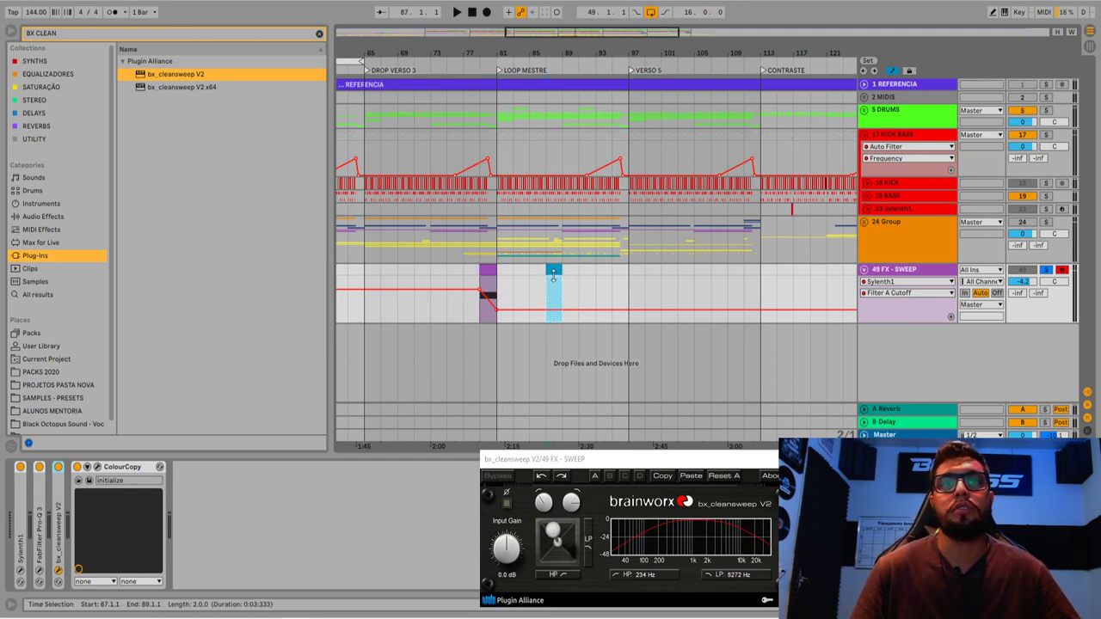
left_click(486, 274)
key("space")
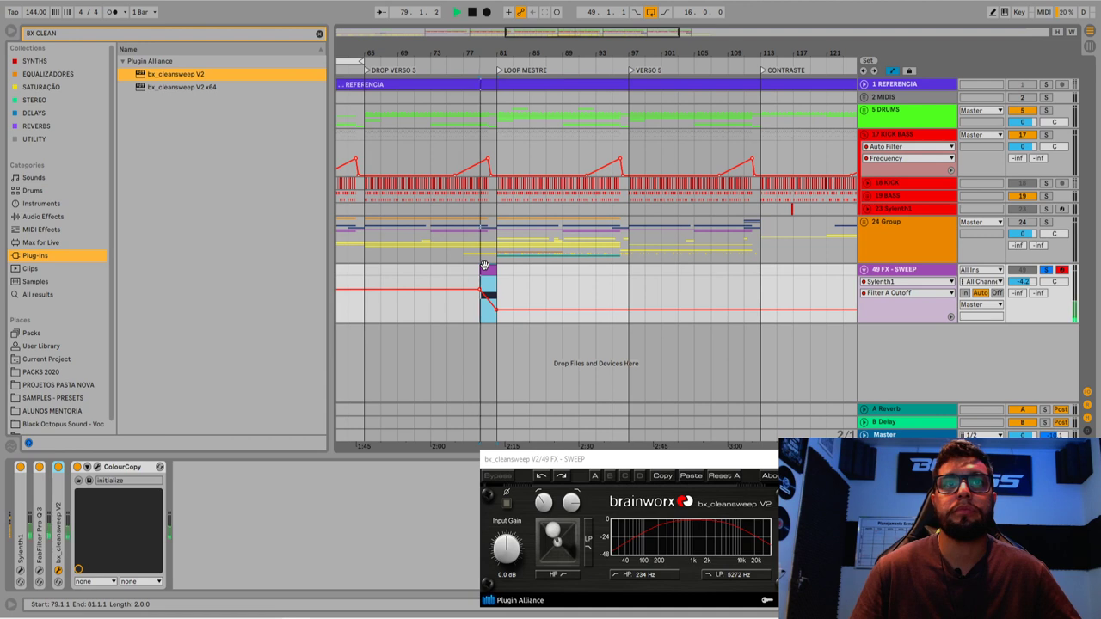
left_click(549, 271)
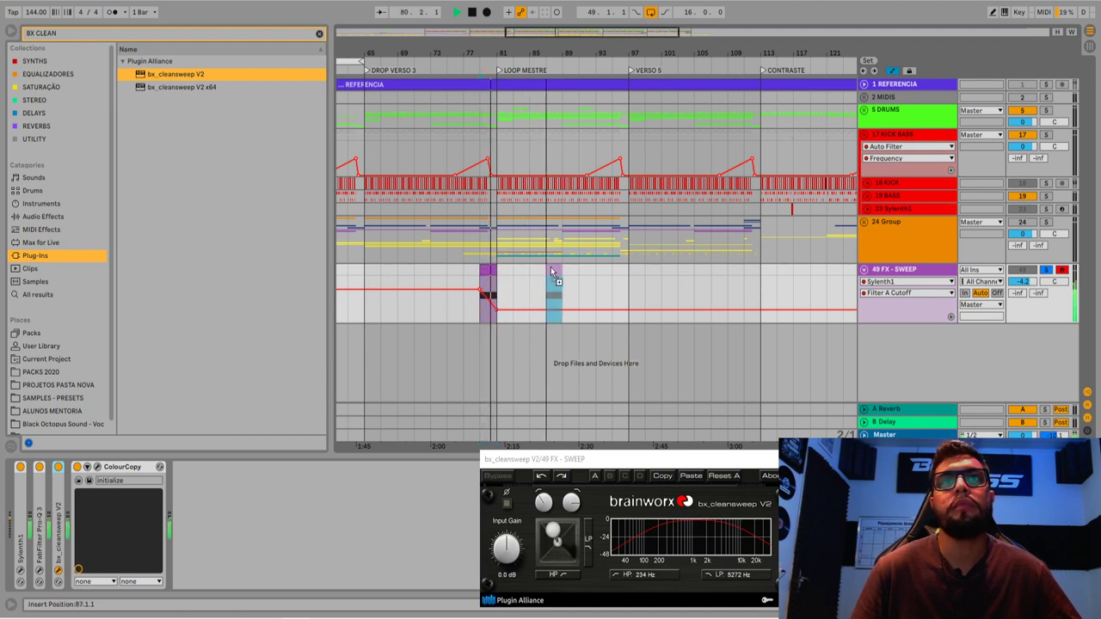
key("space")
left_click_drag(561, 309, 561, 293)
key("space")
key("space")
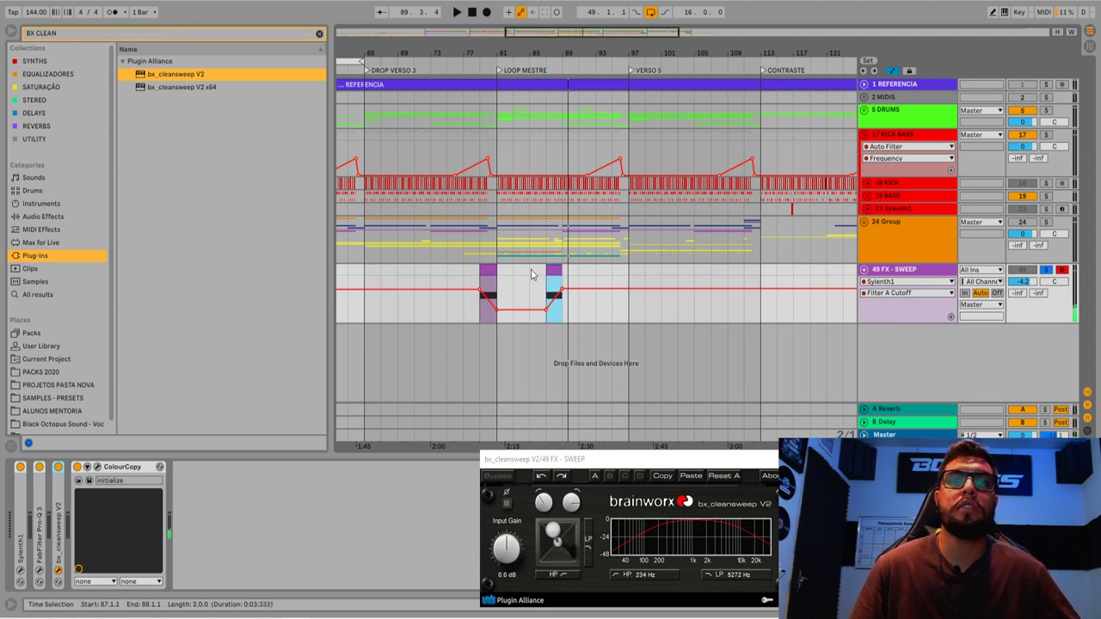
- Close the bx_cleansweep V2 window, search the plug-ins for GATE, and expand the kiloHearts group
left_click(881, 271)
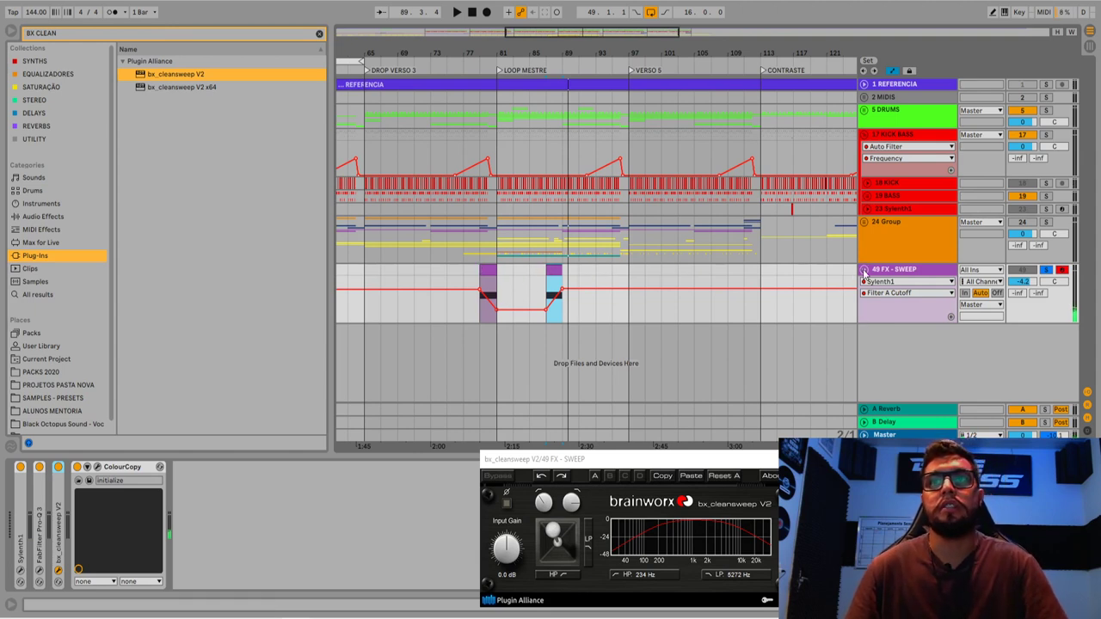
double_click(883, 271)
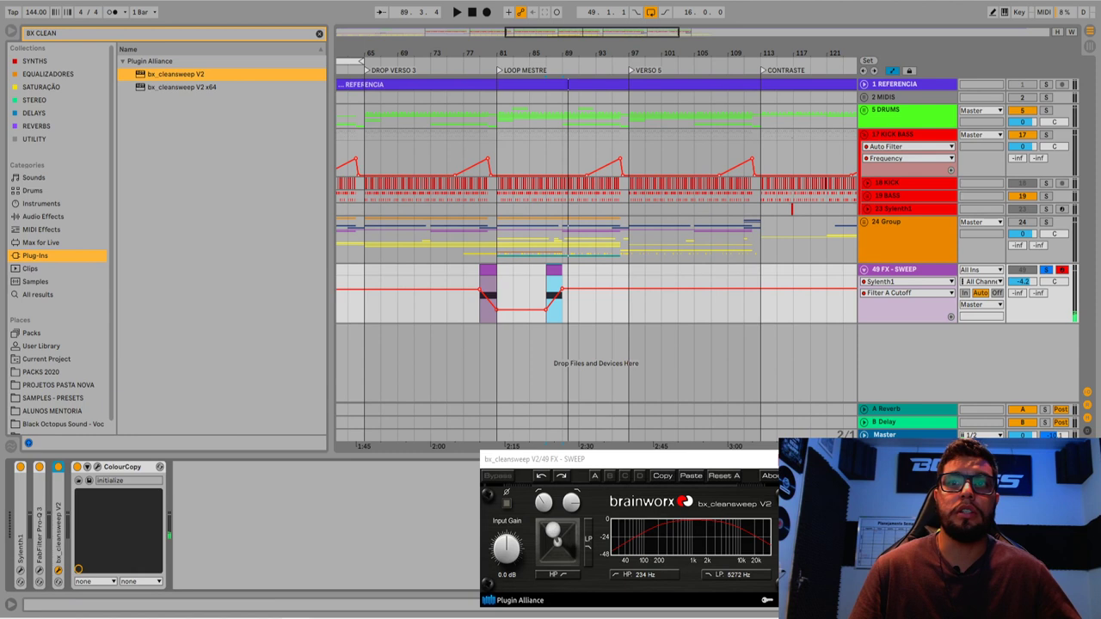
key("Delete")
left_click(320, 32)
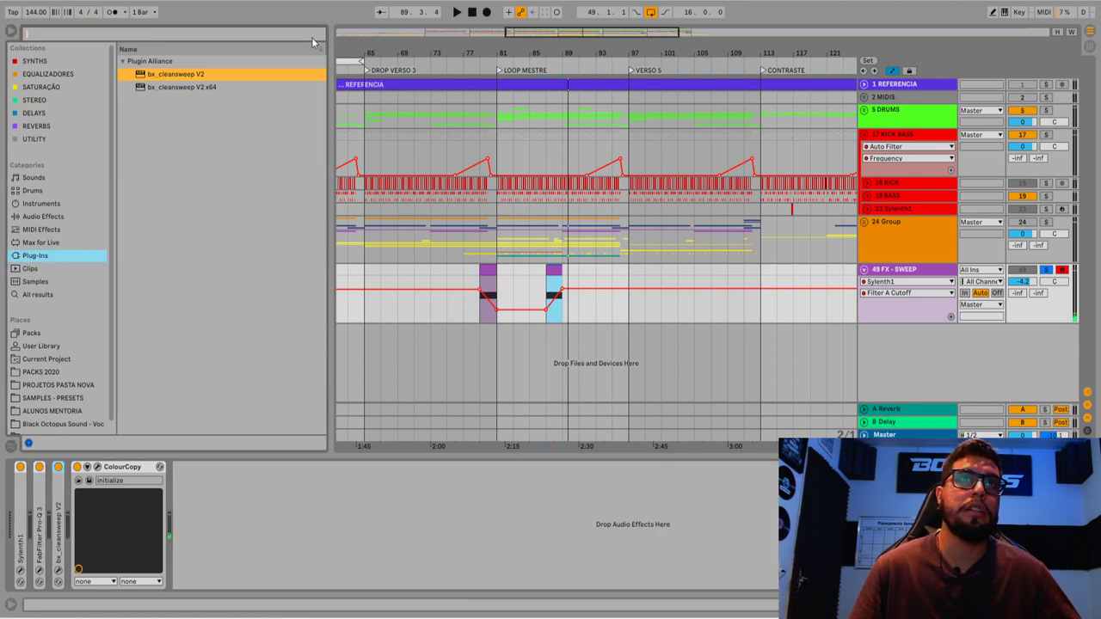
type("GA")
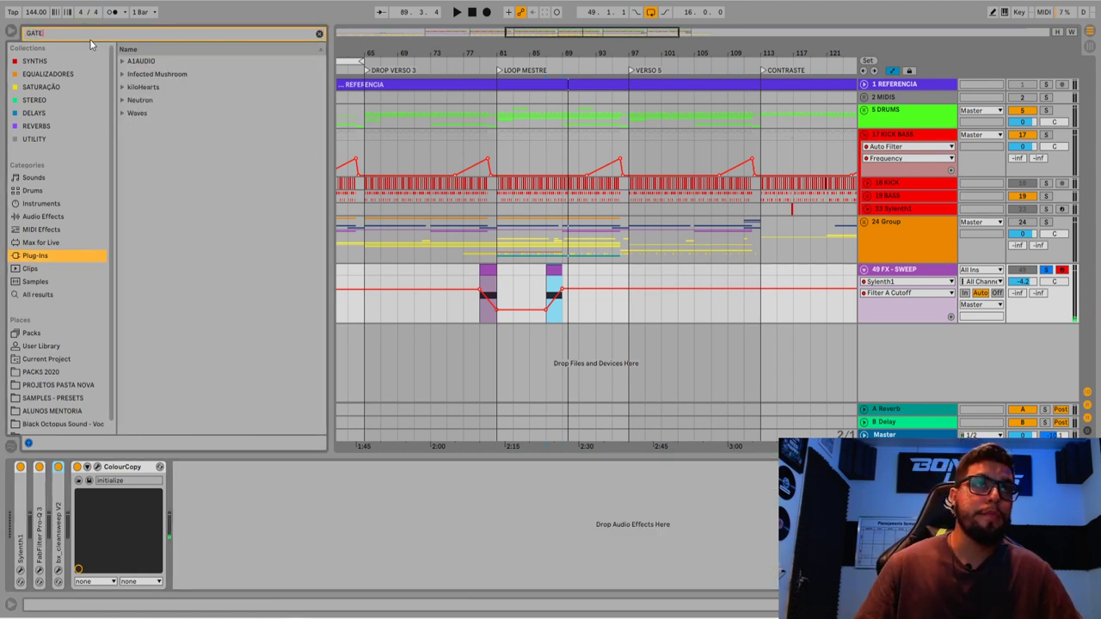
type("TE")
left_click(129, 88)
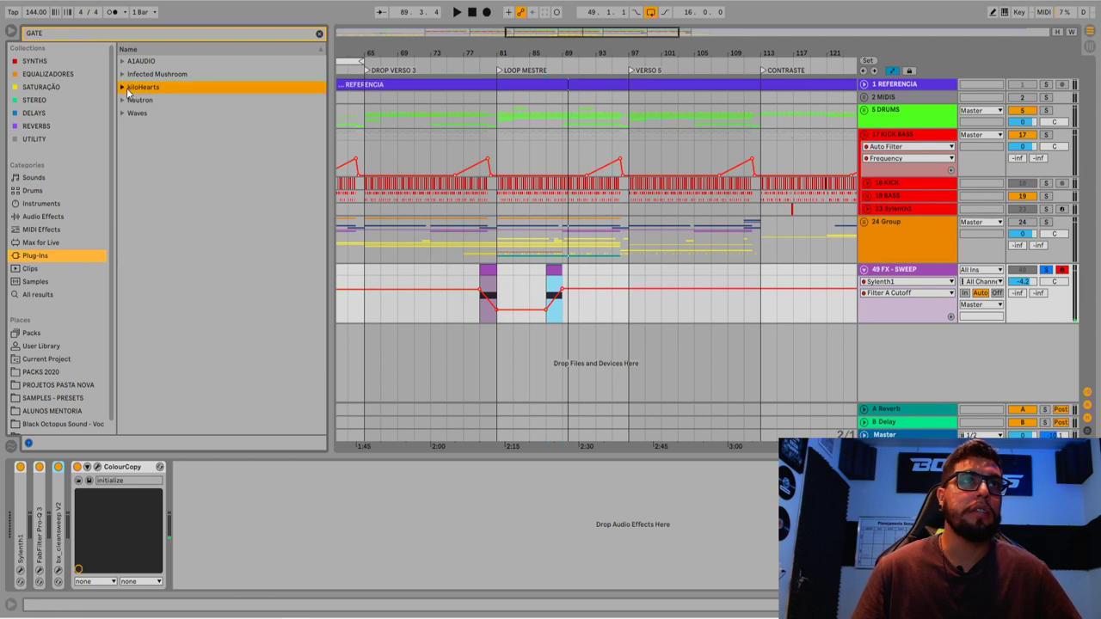
left_click(122, 88)
- Add kHs Trance Gate after ColourCopy on the FX - SWEEP track and move its window clear of the sweep clips
left_click(162, 115)
left_click_drag(510, 315, 521, 316)
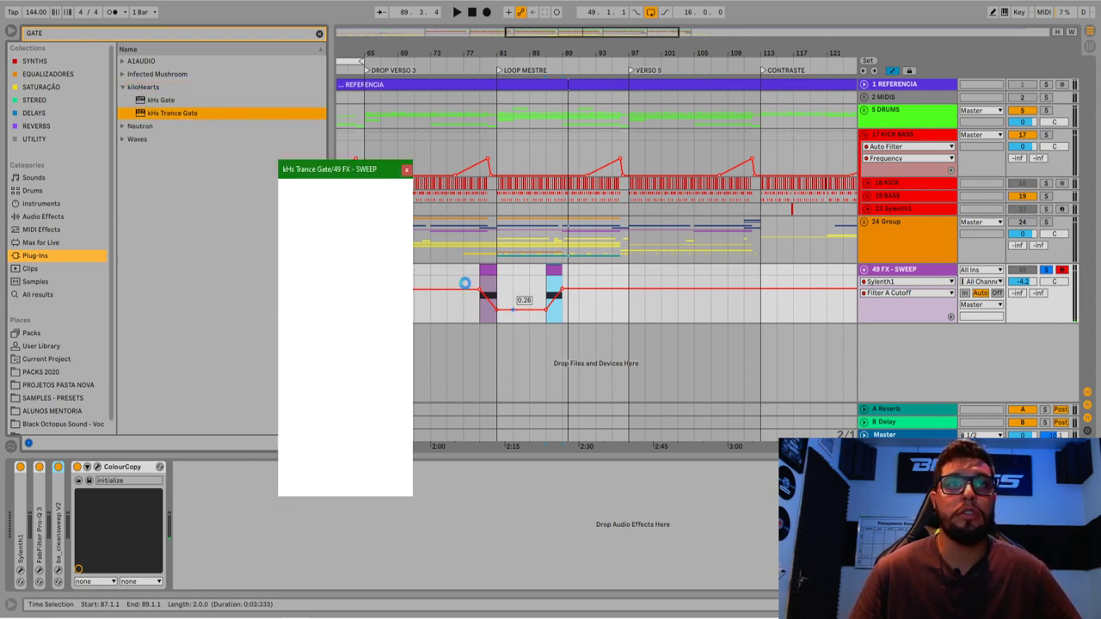
left_click_drag(354, 176, 505, 285)
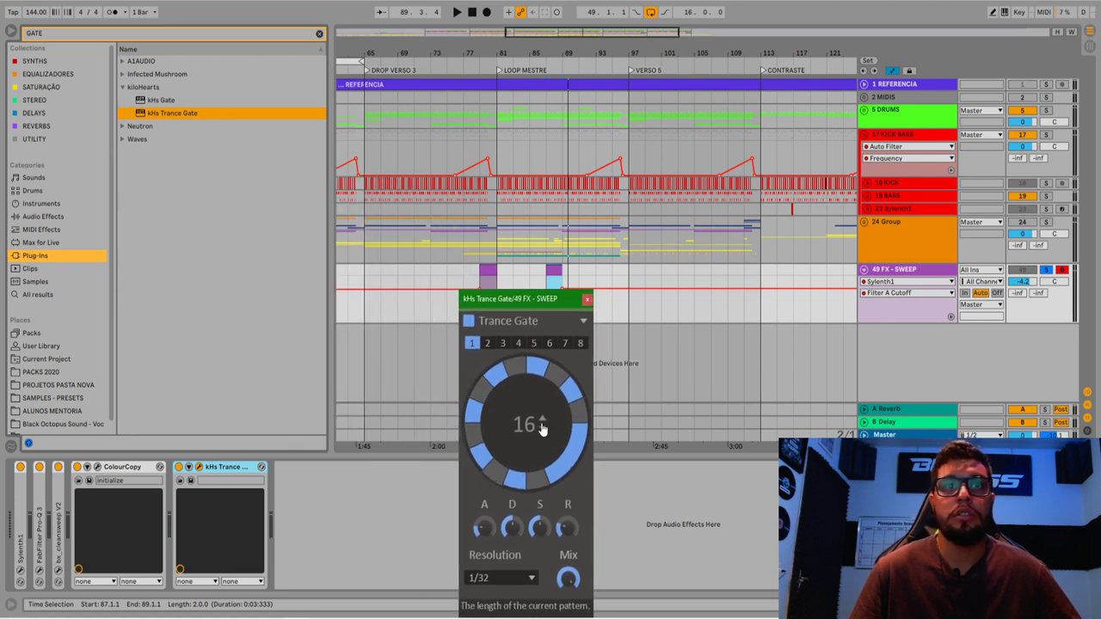
left_click_drag(550, 301, 692, 308)
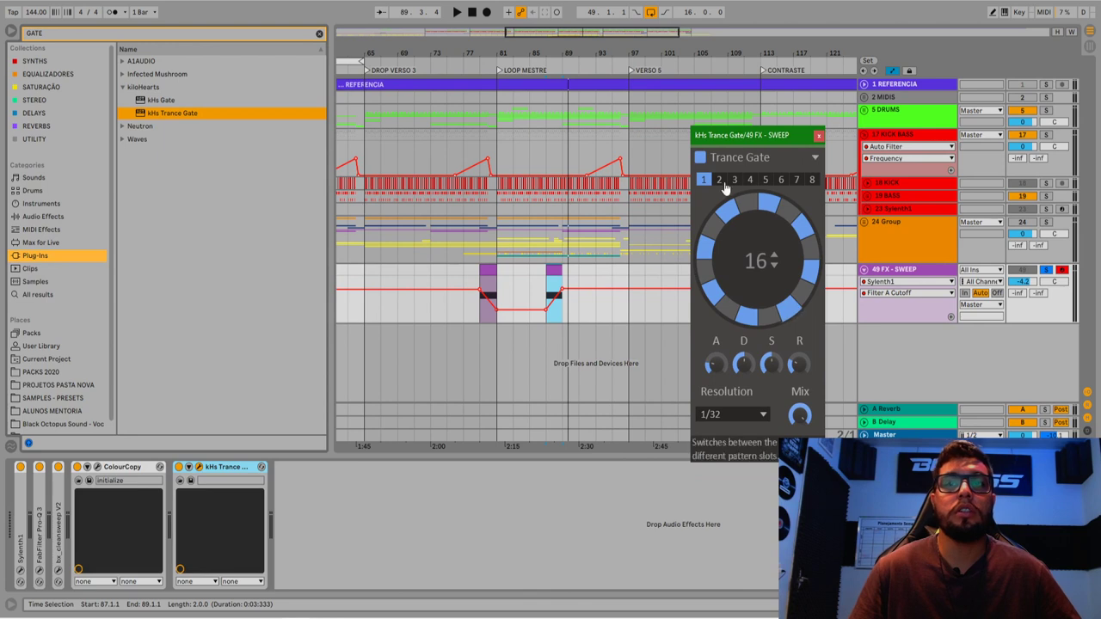
- Audition the falling sweep at bar 79 and the rising sweep at bar 87 through Trance Gate
left_click(485, 272)
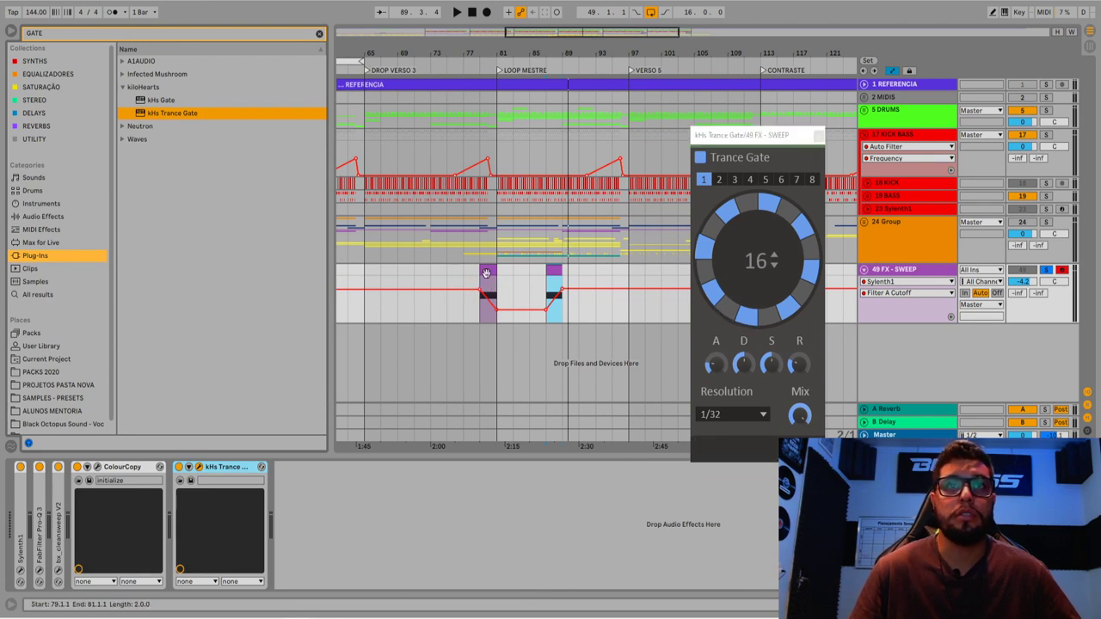
key("space")
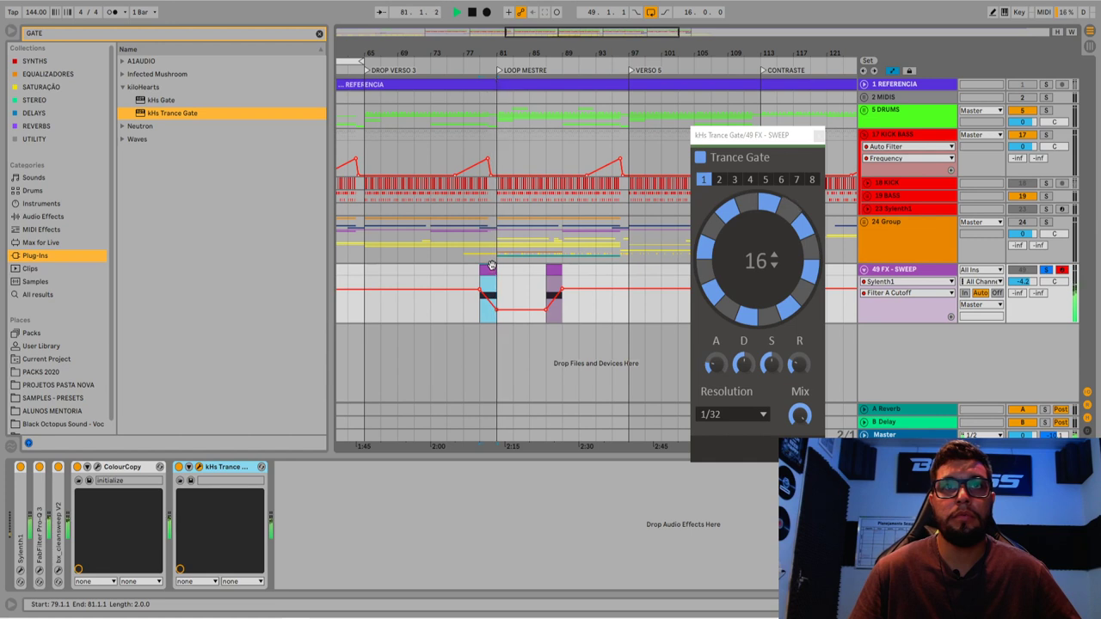
left_click(550, 270)
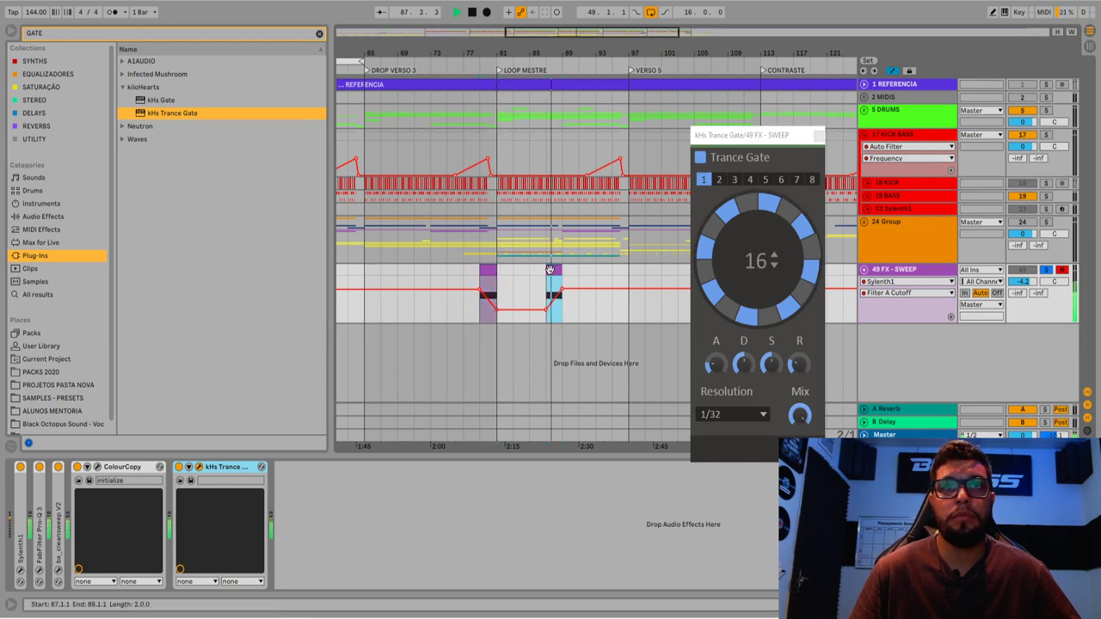
key("space")
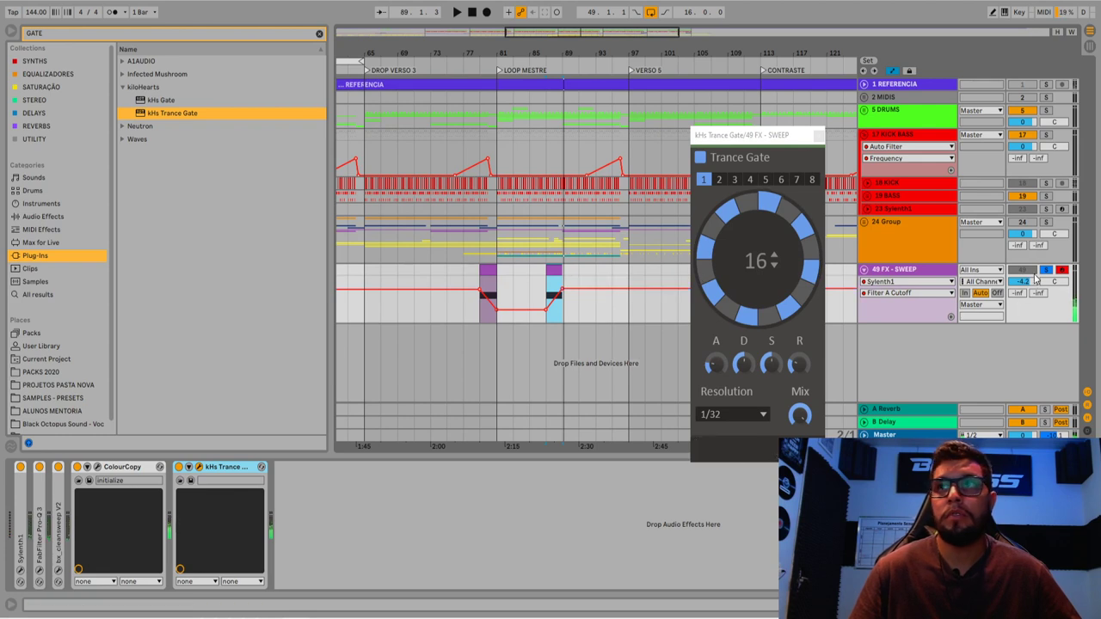
- Unsolo the FX - SWEEP track and audition the gated sweeps with the full arrangement
left_click(1045, 271)
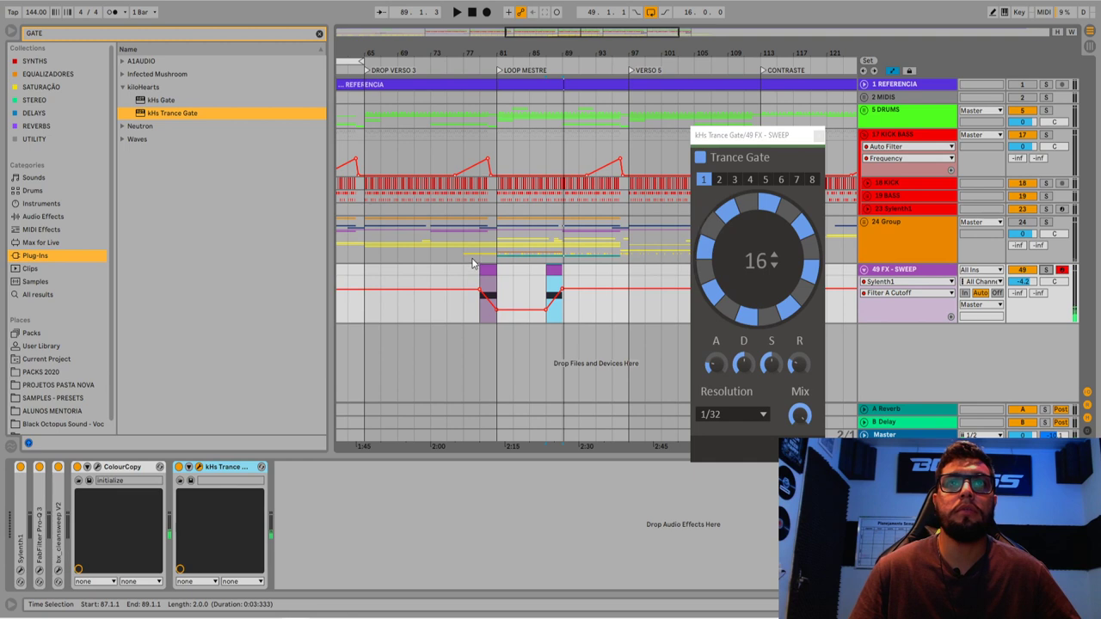
key("space")
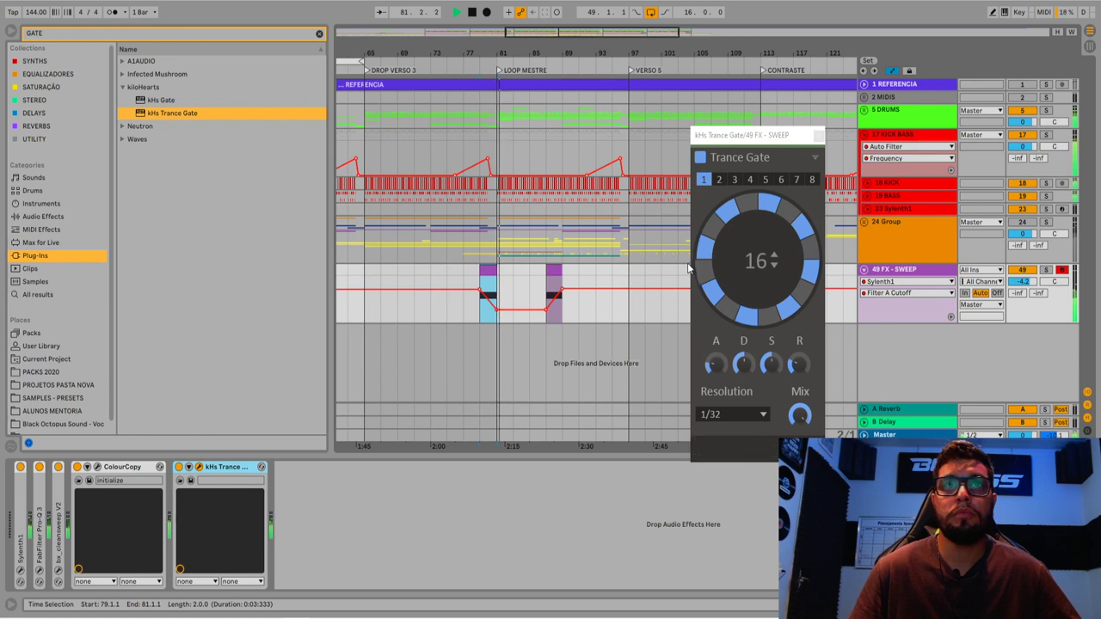
left_click(551, 68)
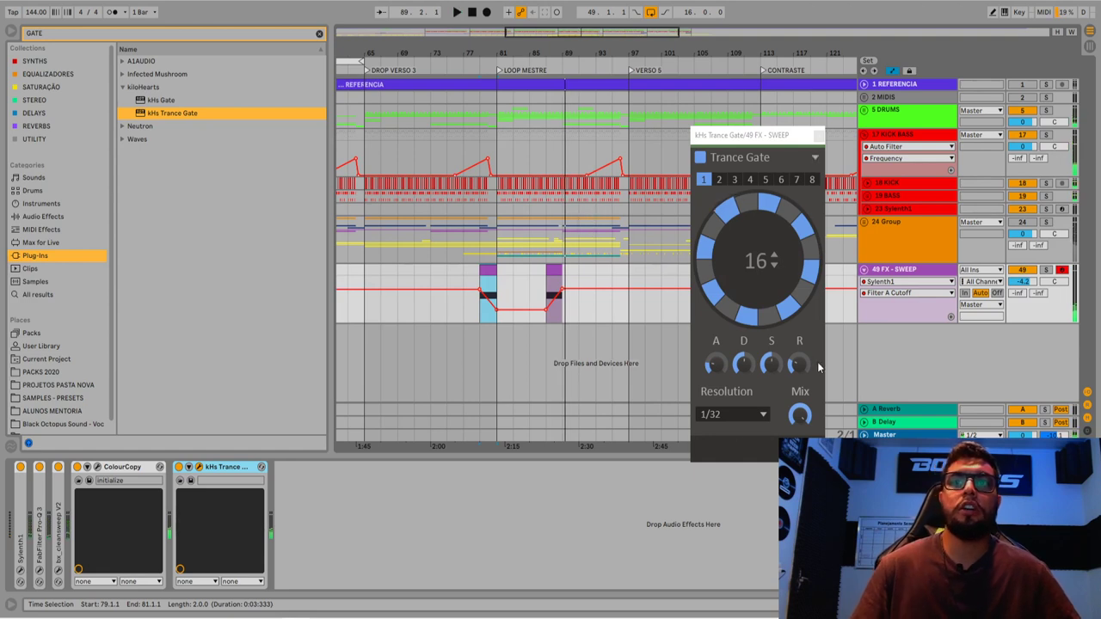
- Lower Trance Gate's mix to 0% and remove kHs Trance Gate from the FX - SWEEP device chain
left_click(800, 415)
left_click_drag(800, 415, 799, 482)
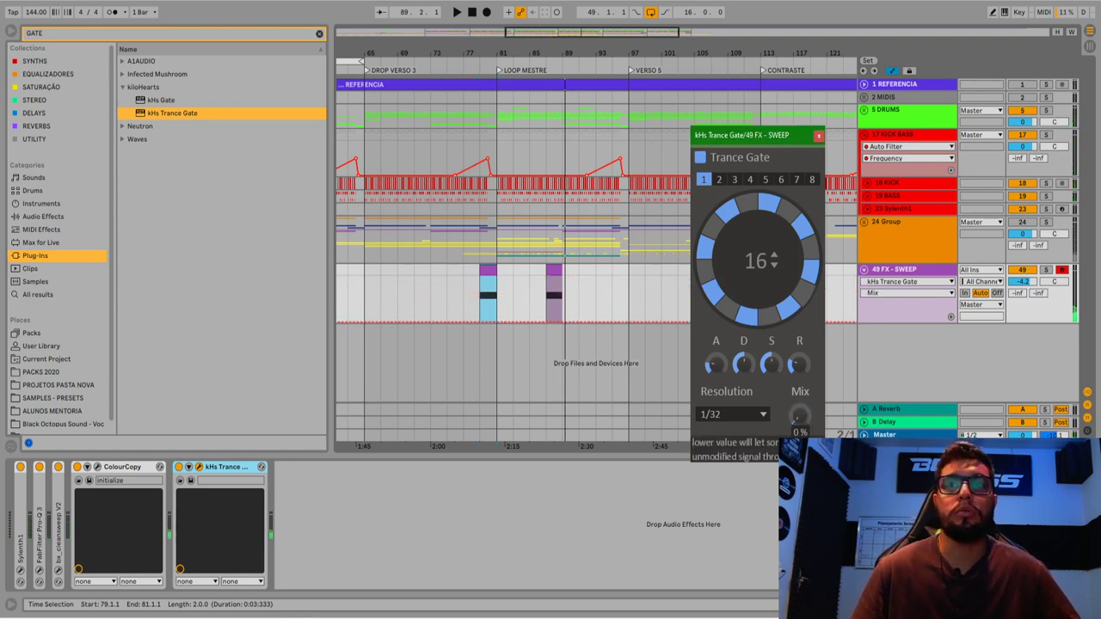
left_click(217, 469)
key("ctrl+alt+p")
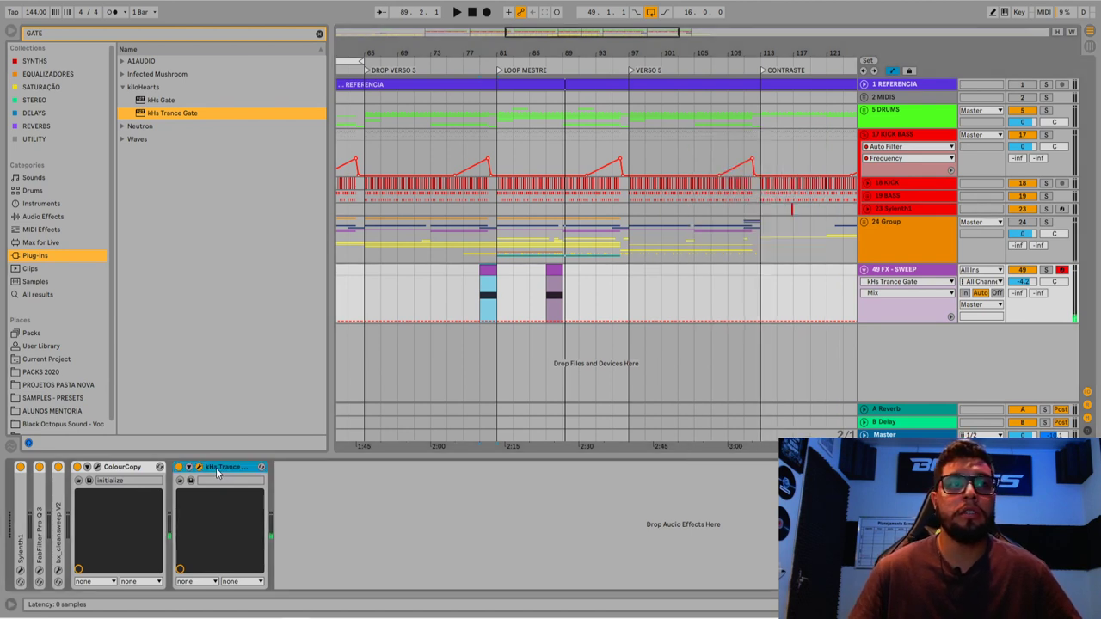
key("Delete")
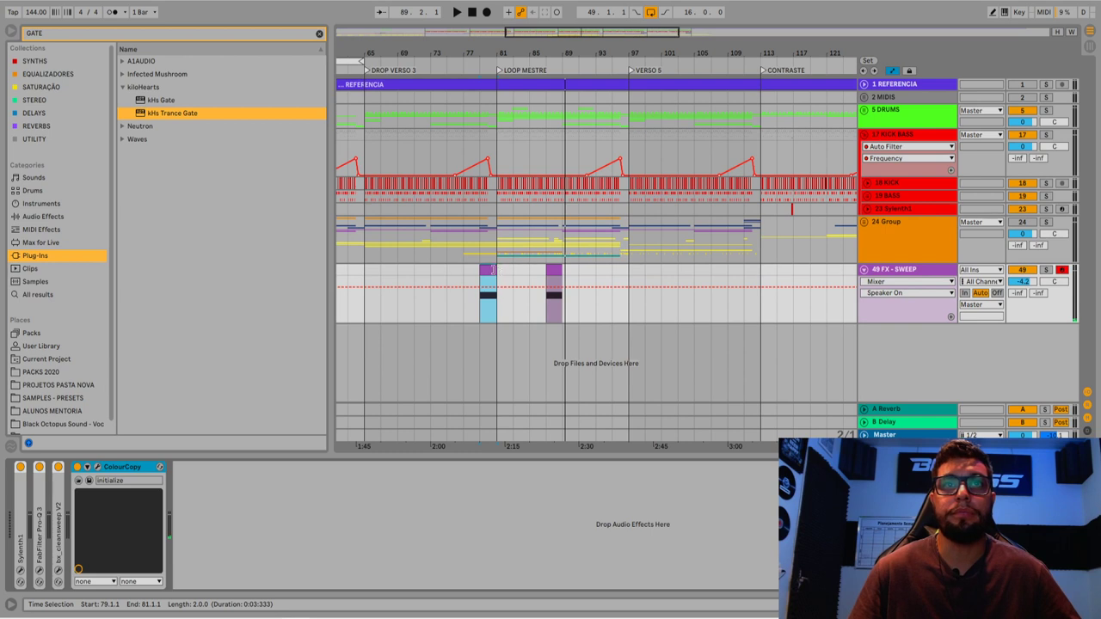
- Play the ungated sweeps with the full arrangement, and select bars 81 to 89 on the 5 DRUMS track
key("space")
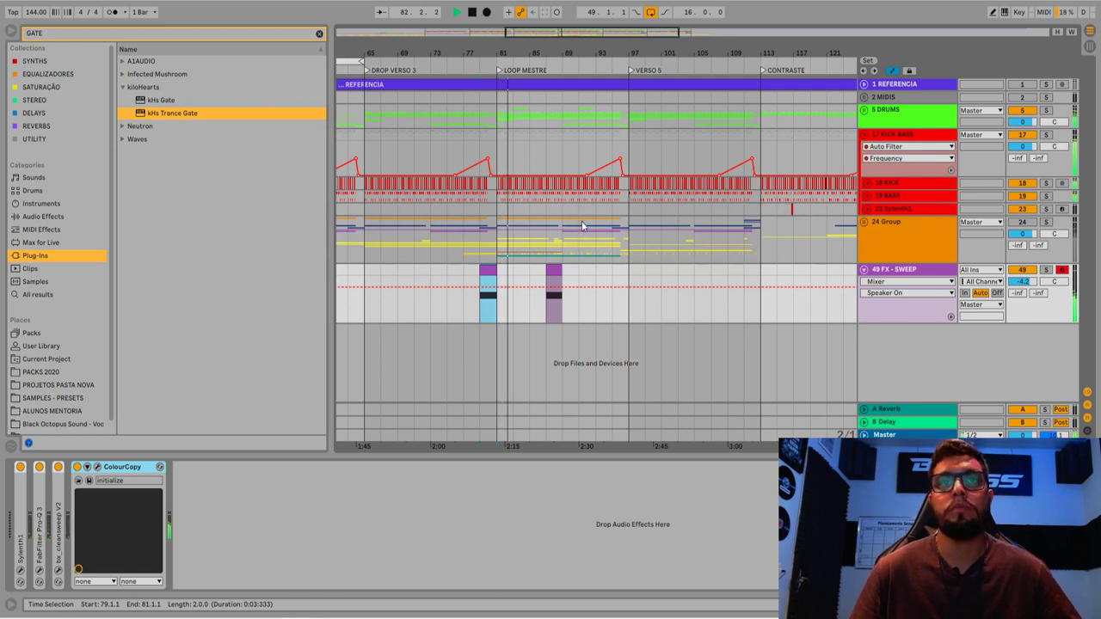
left_click(535, 241)
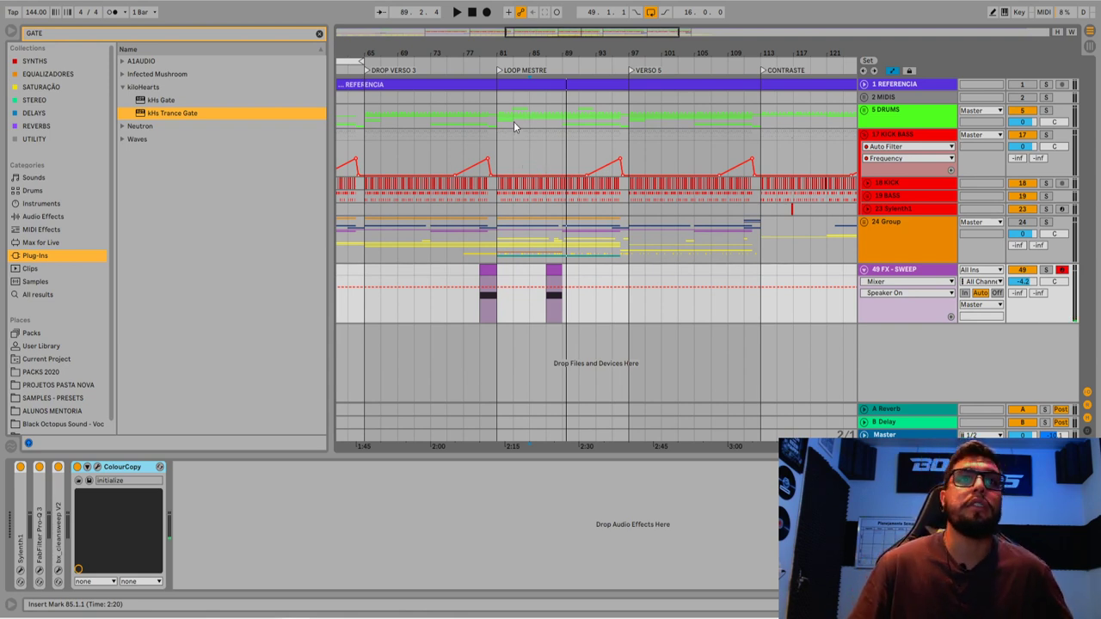
left_click_drag(501, 122, 564, 126)
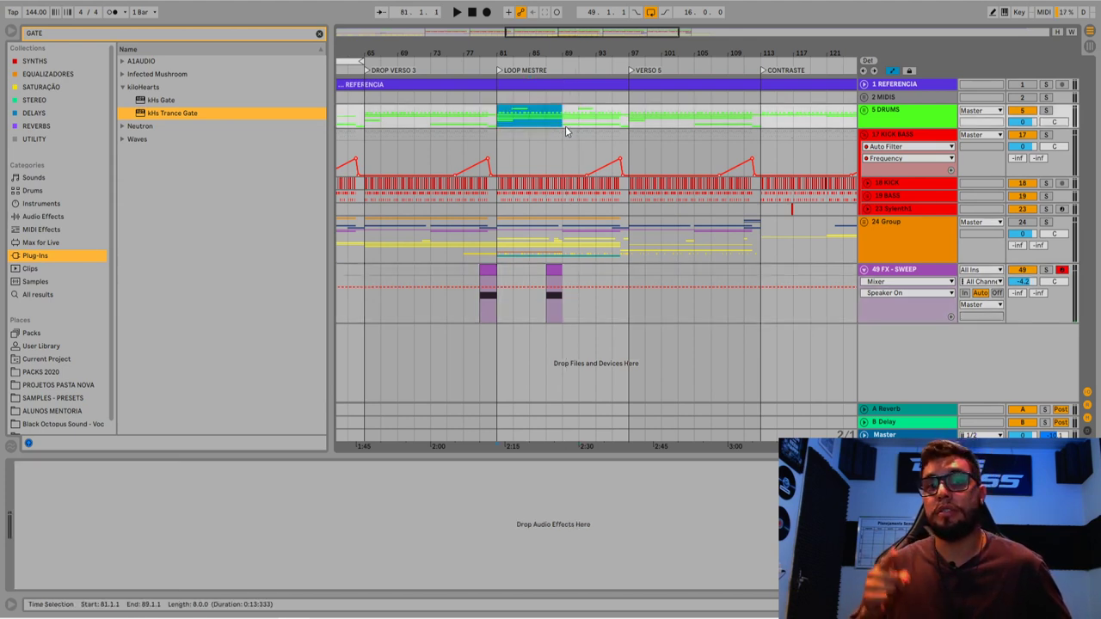